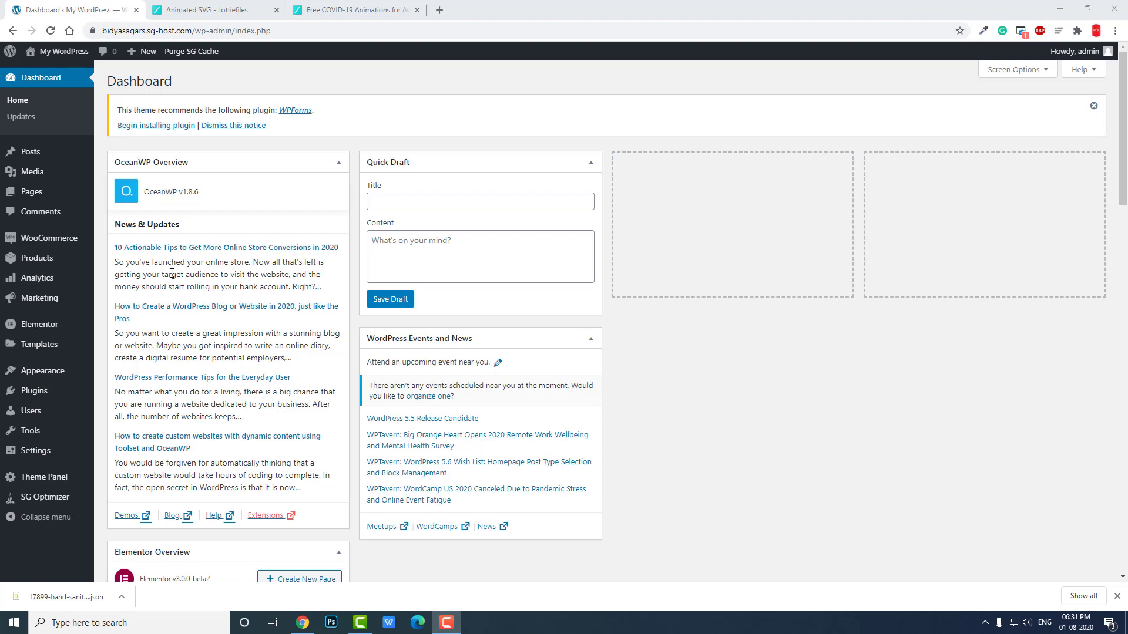
Search the WordPress plugin directory for "elementor lottie" on the page for adding plugins.
mouse_move(35, 391)
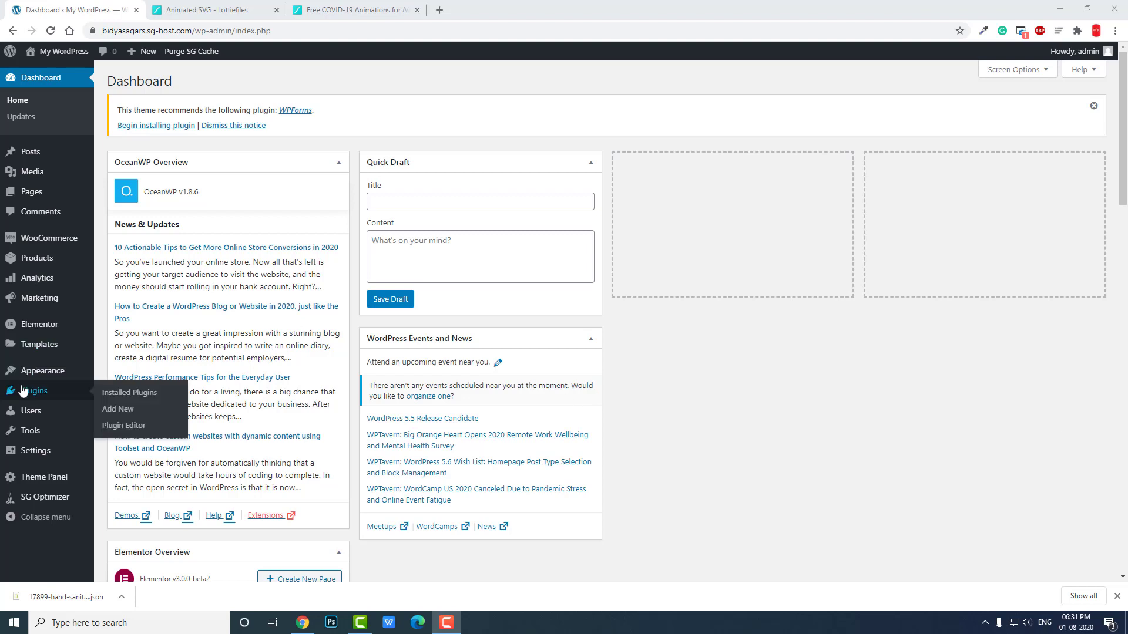
click(128, 411)
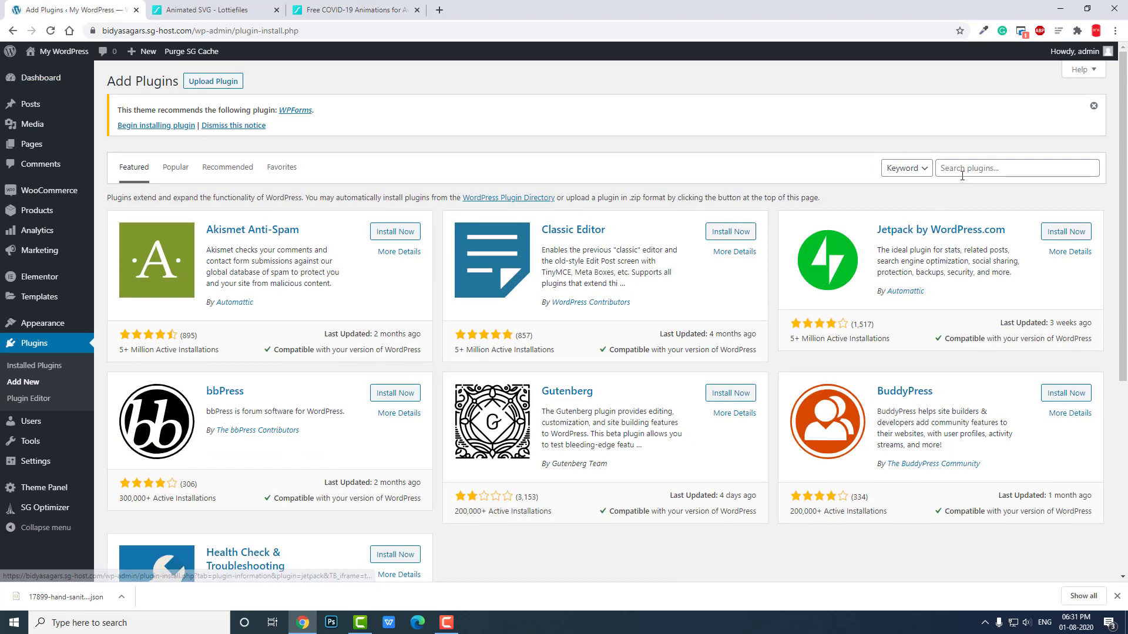
click(965, 168)
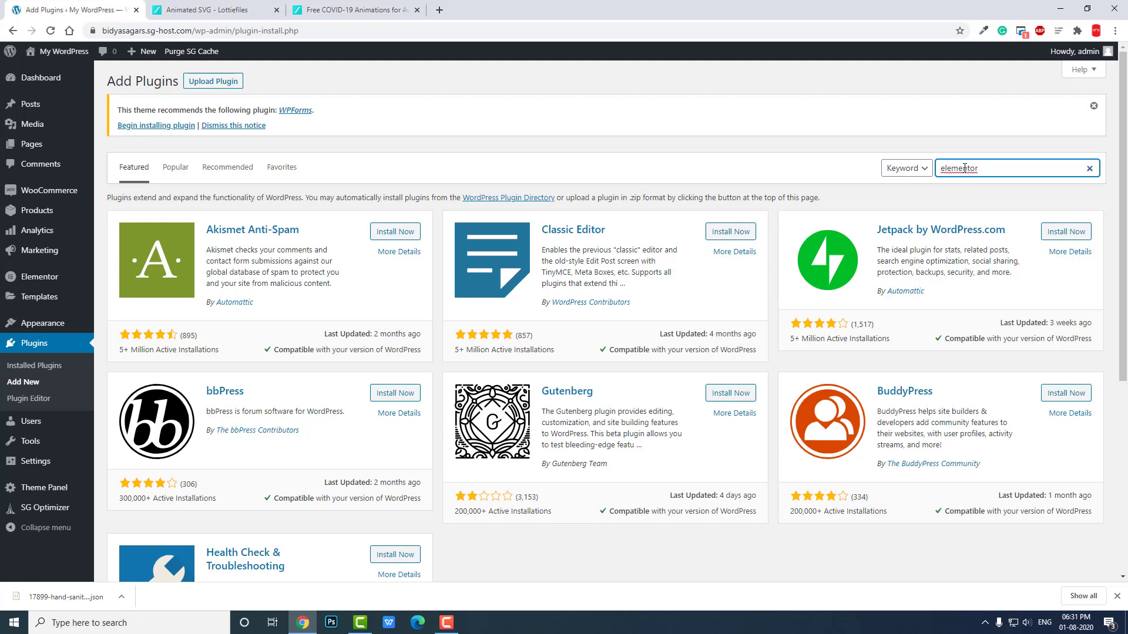
text(lottie)
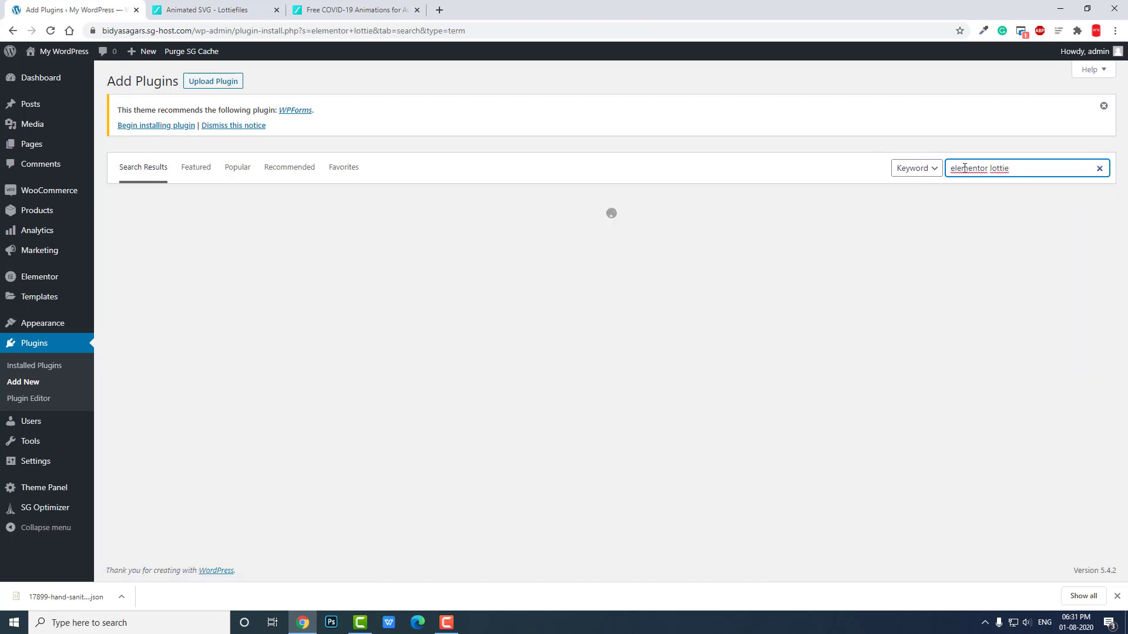
Look through the plugin search results for add-ons that bring Lottie animations to Elementor.
scroll(964, 170, down, 5)
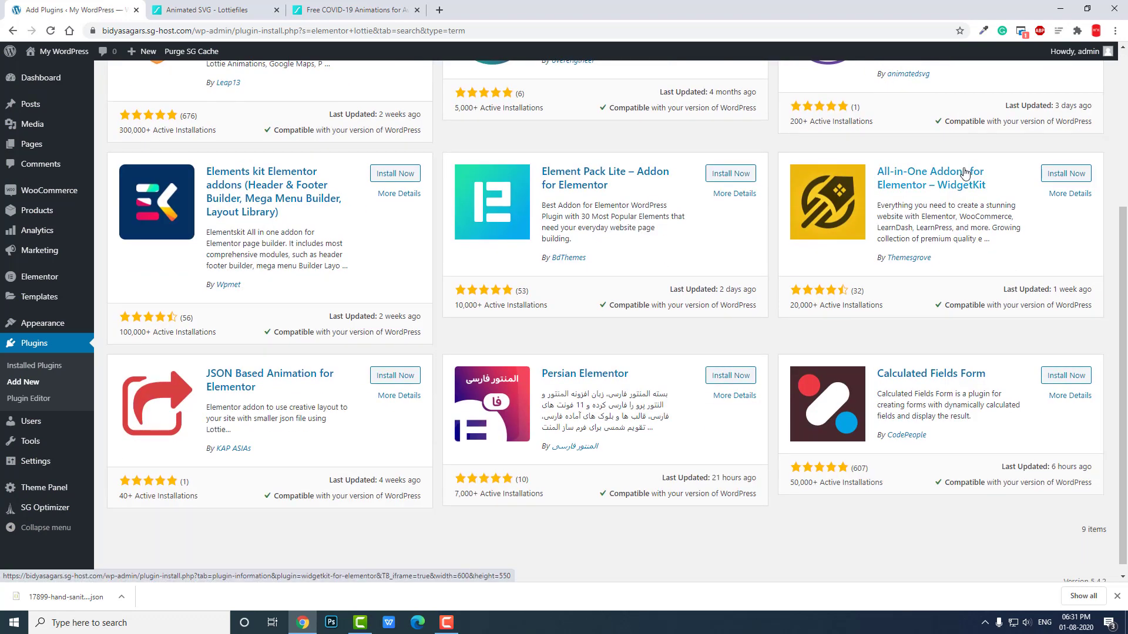
scroll(964, 170, up, 3)
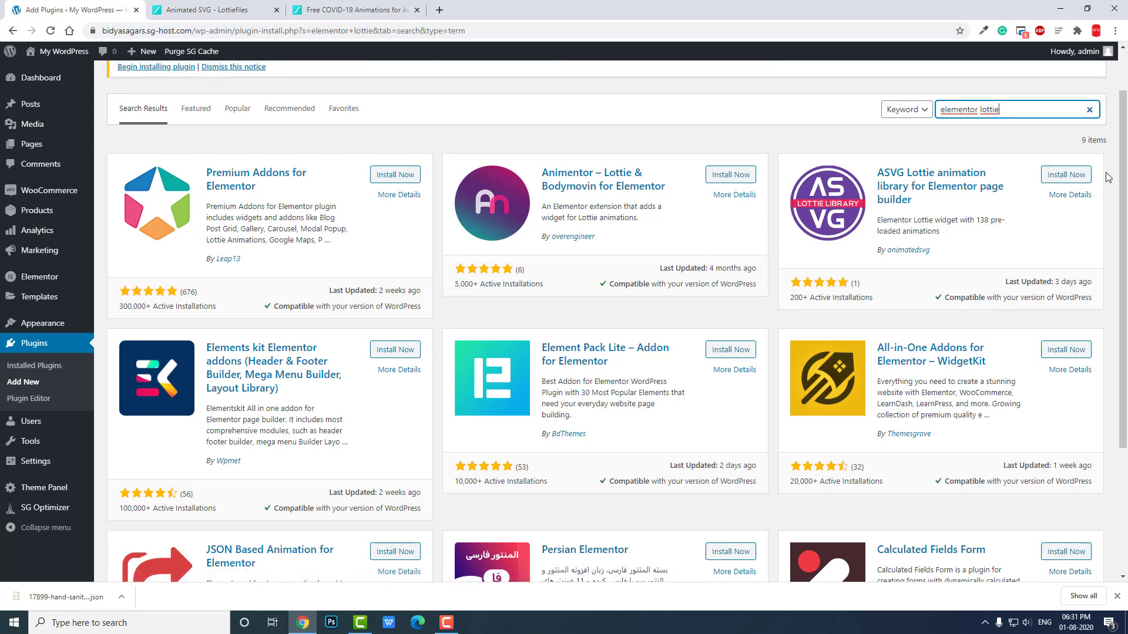
scroll(1108, 177, down, 2)
scroll(328, 412, down, 1)
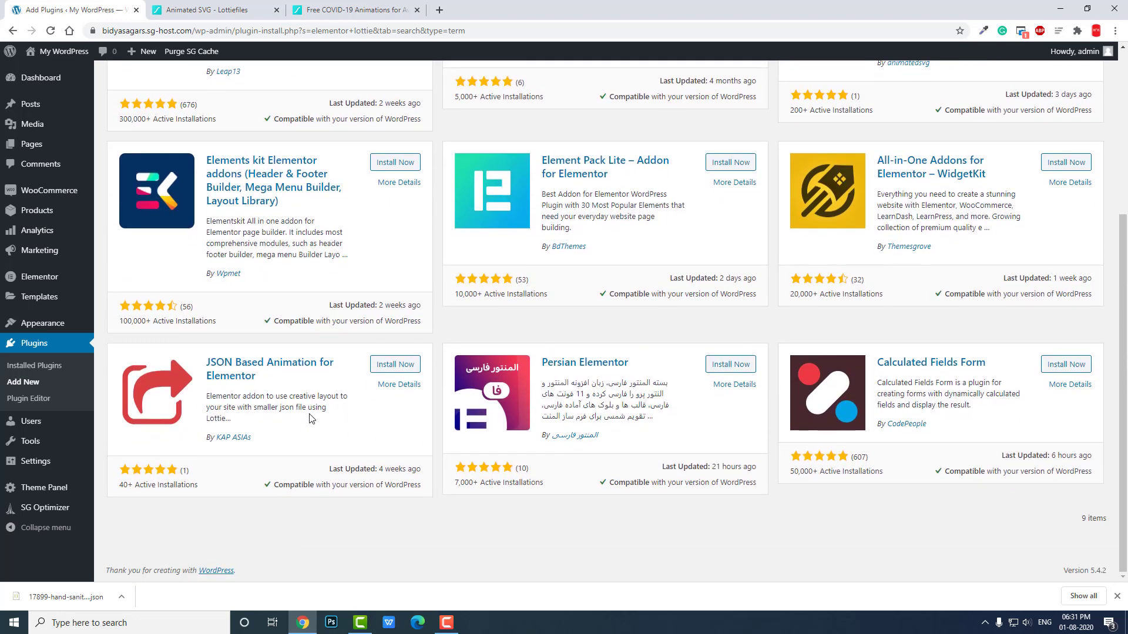
scroll(377, 379, up, 4)
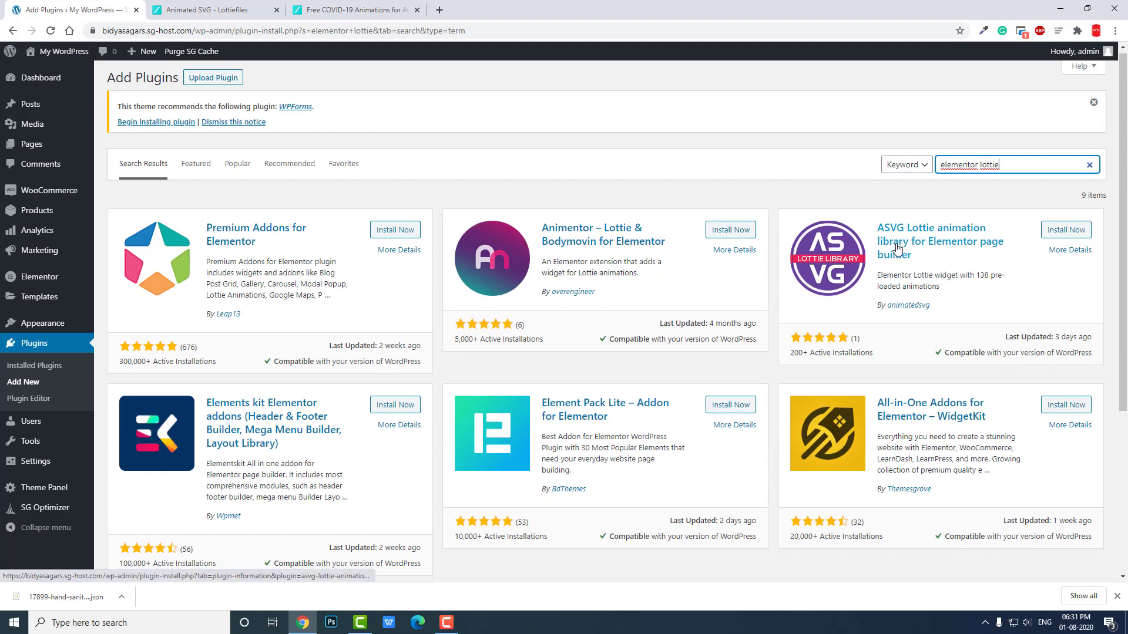
scroll(282, 454, down, 4)
scroll(562, 375, up, 4)
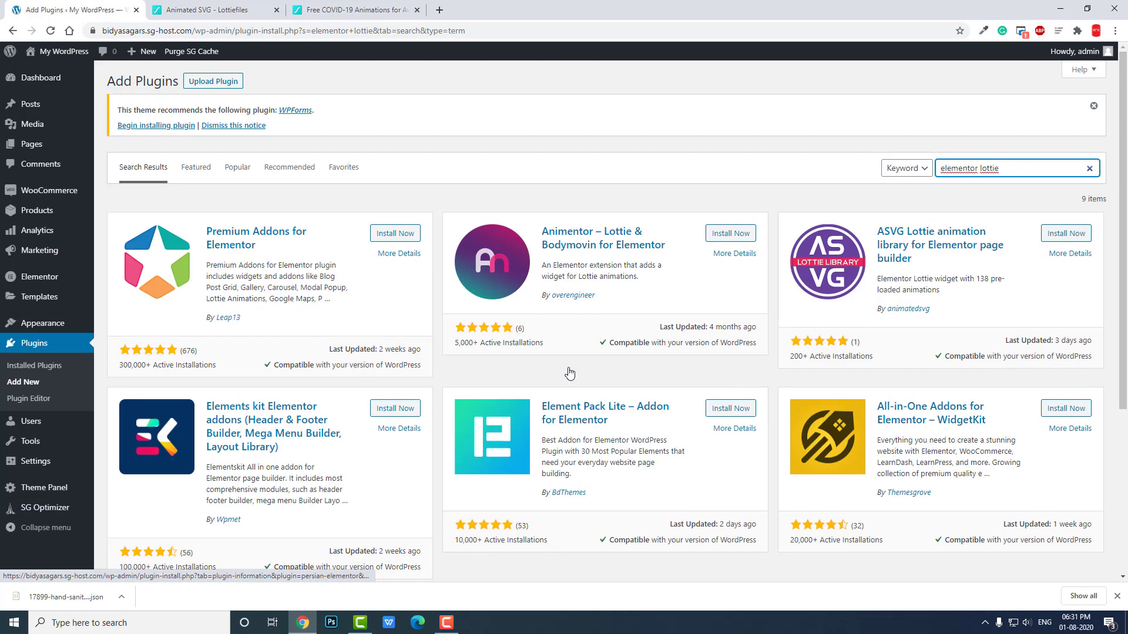
scroll(568, 371, down, 4)
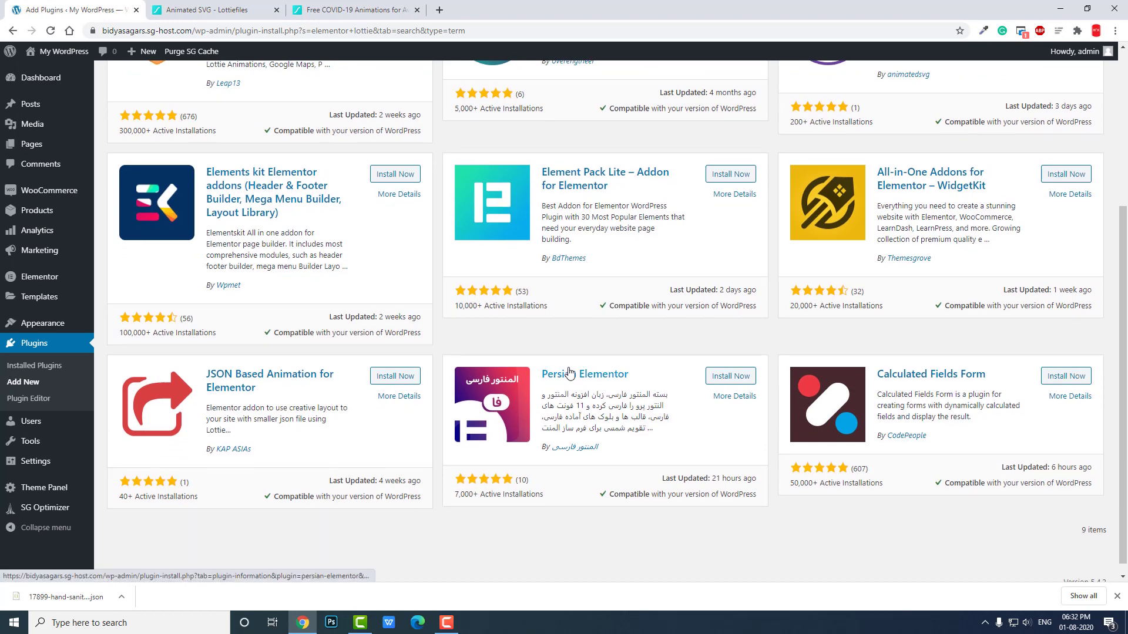
scroll(940, 361, up, 4)
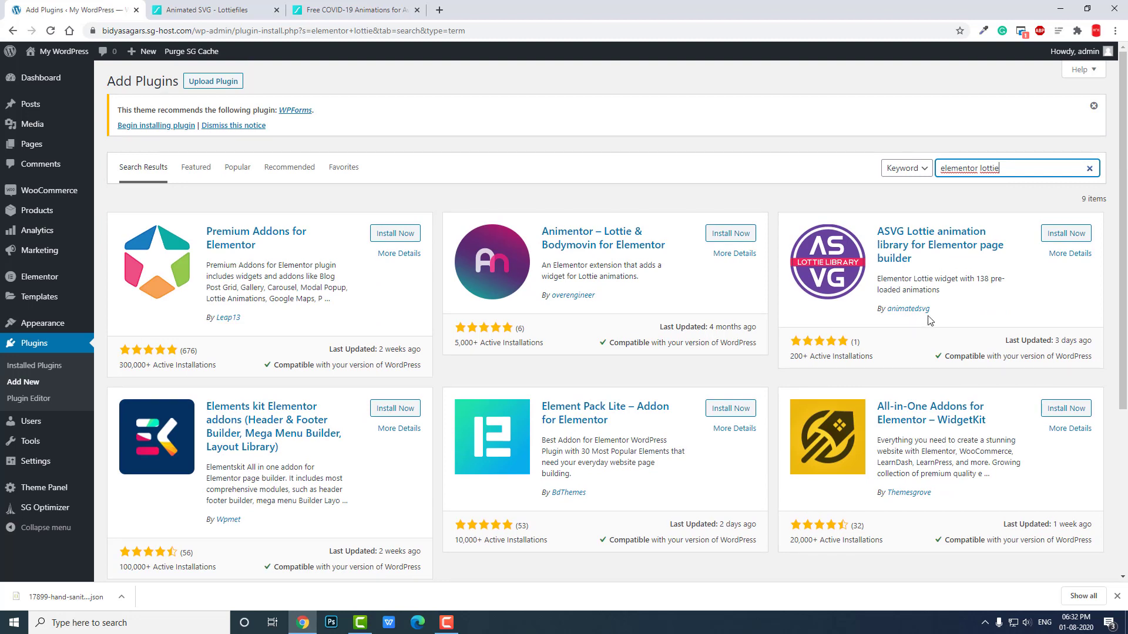
Install and activate the plugin "ASVG Lottie animation library for Elementor page builder".
click(1075, 237)
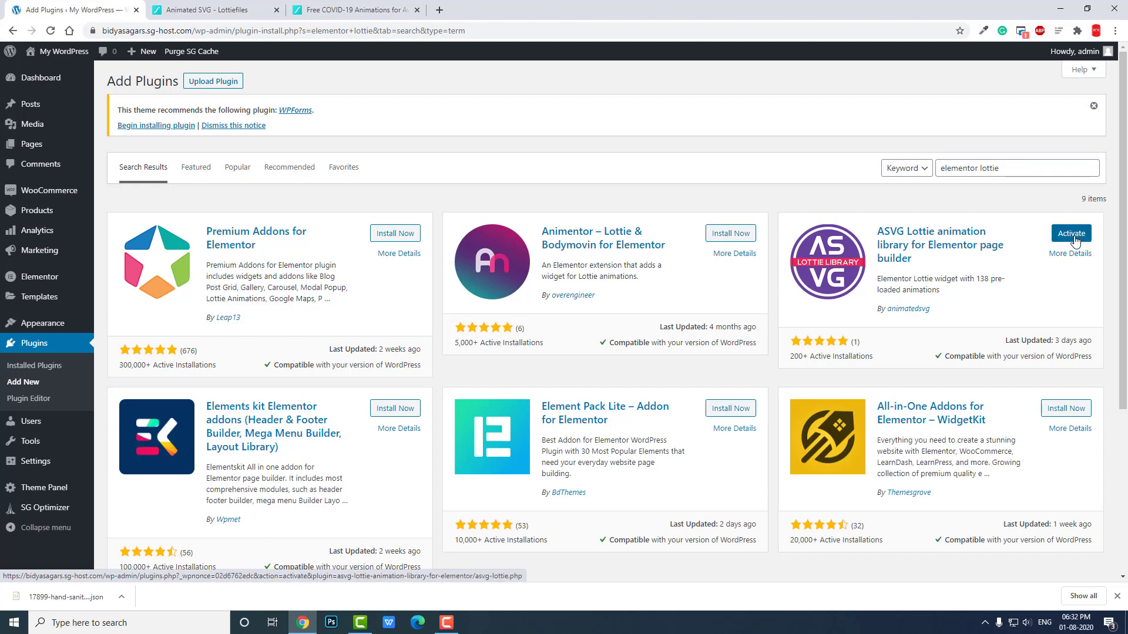
click(1074, 235)
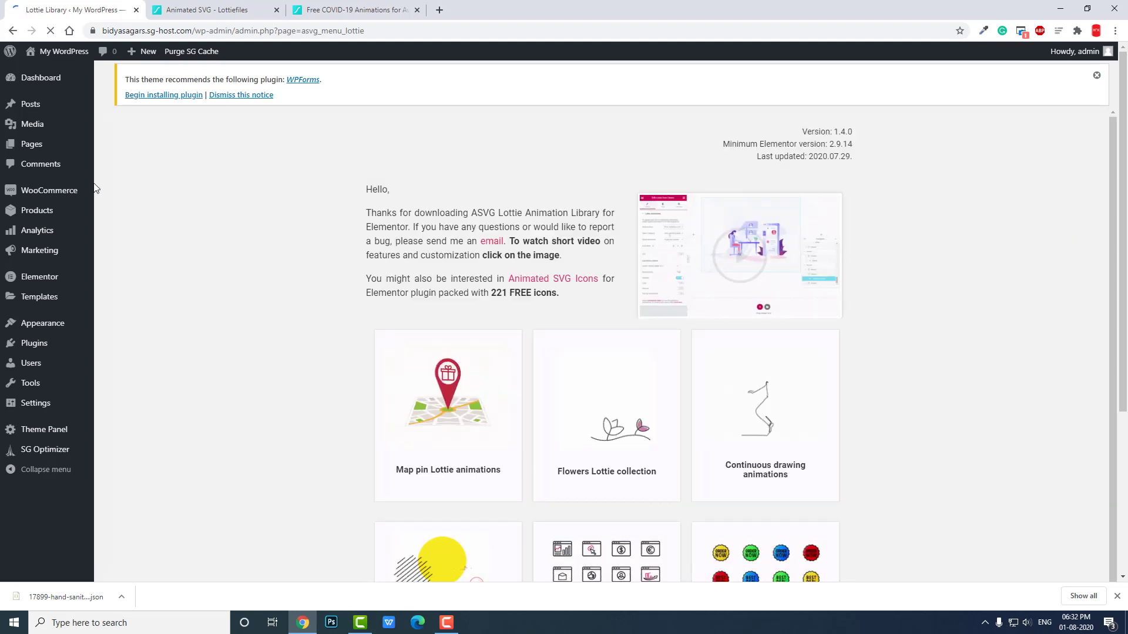
Open the page "Elementor #2022" from the list of pages for editing with Elementor.
click(33, 147)
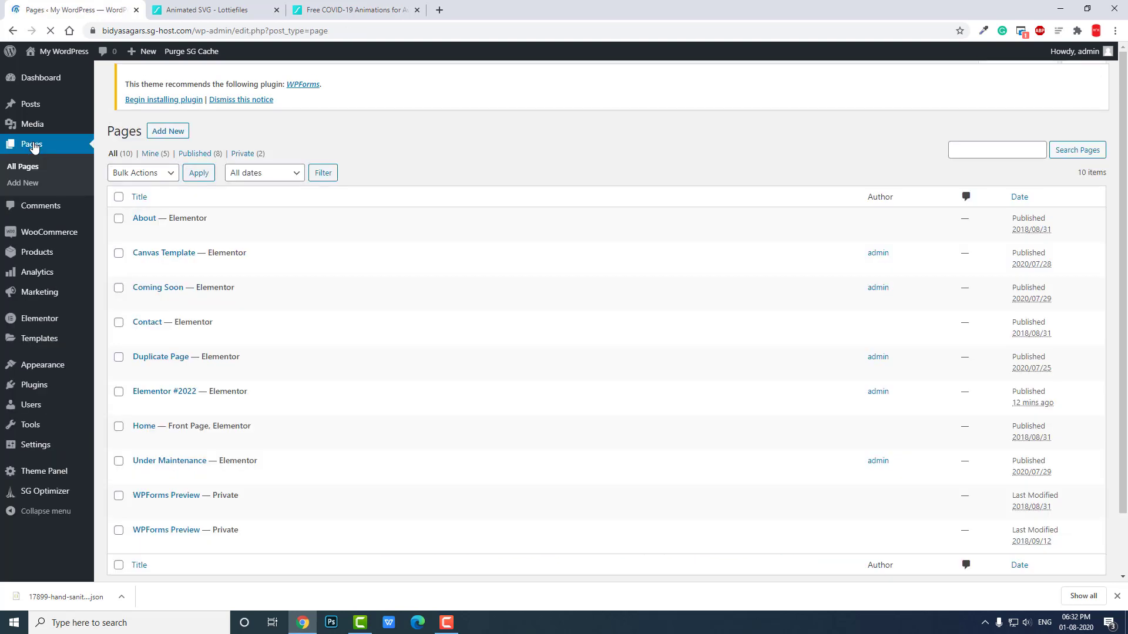
scroll(549, 277, down, 1)
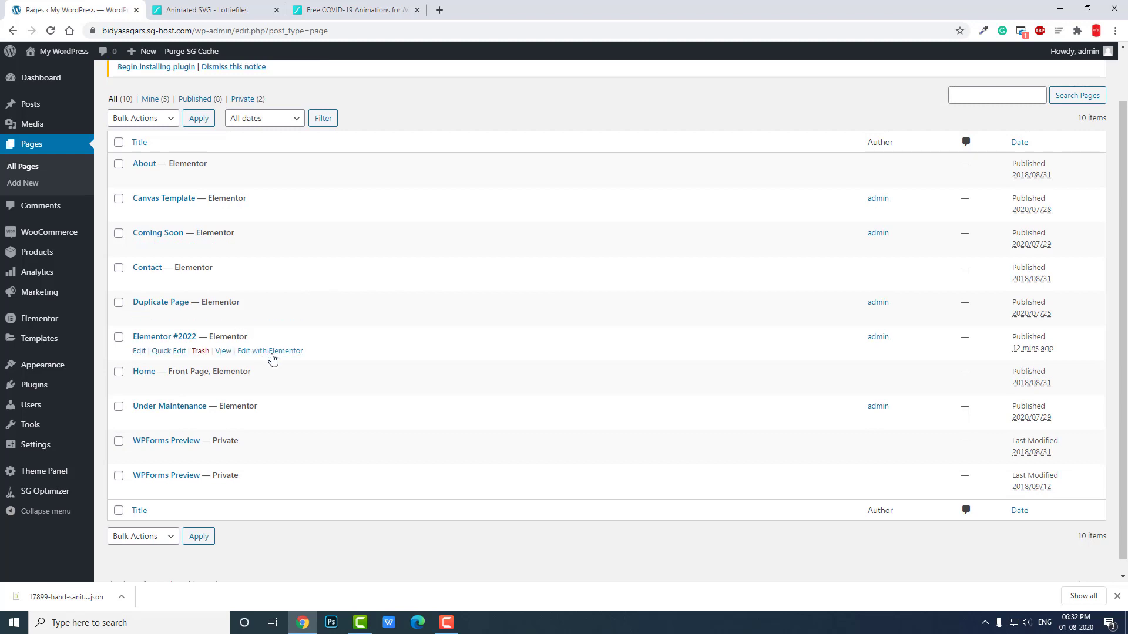
click(272, 351)
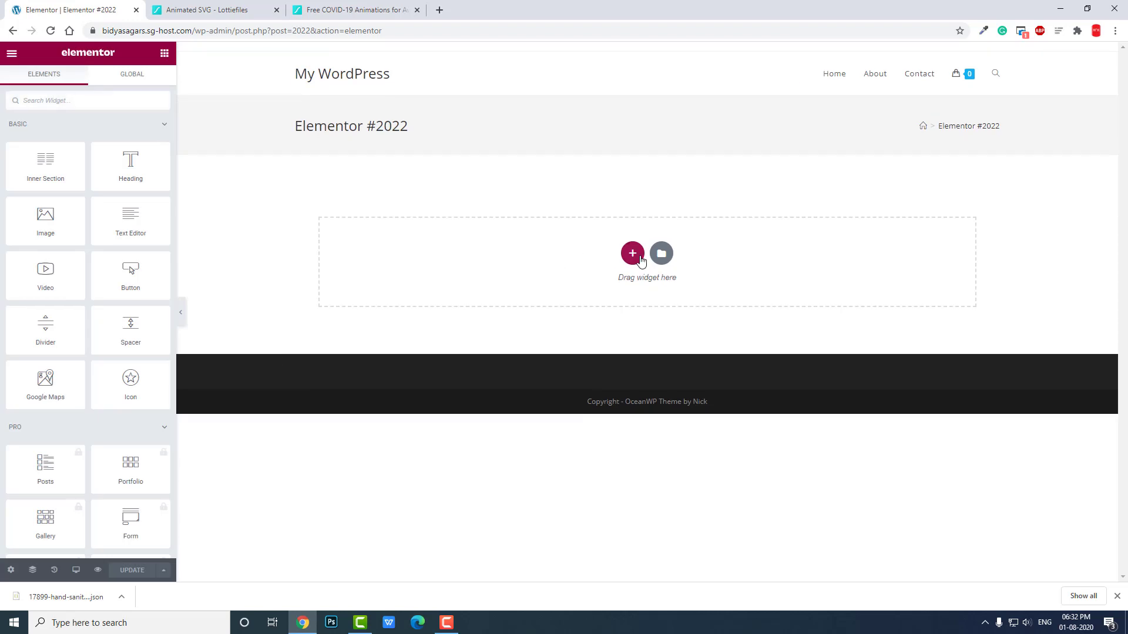
Add a section with three equal columns and place a Lottie Icon Library widget in its first column.
click(633, 254)
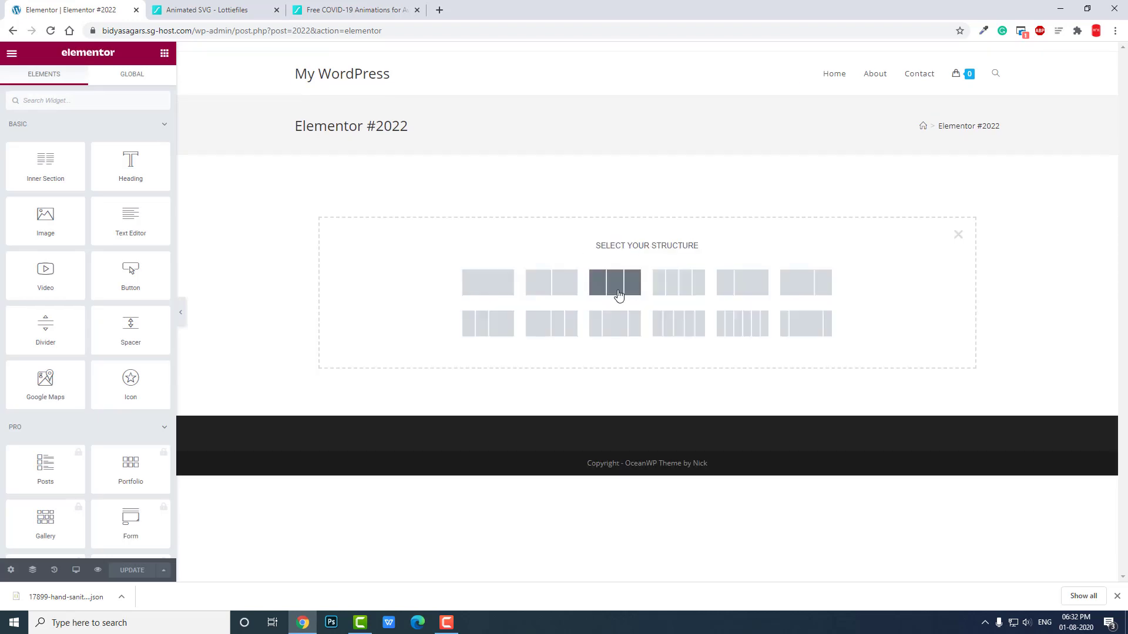
click(619, 295)
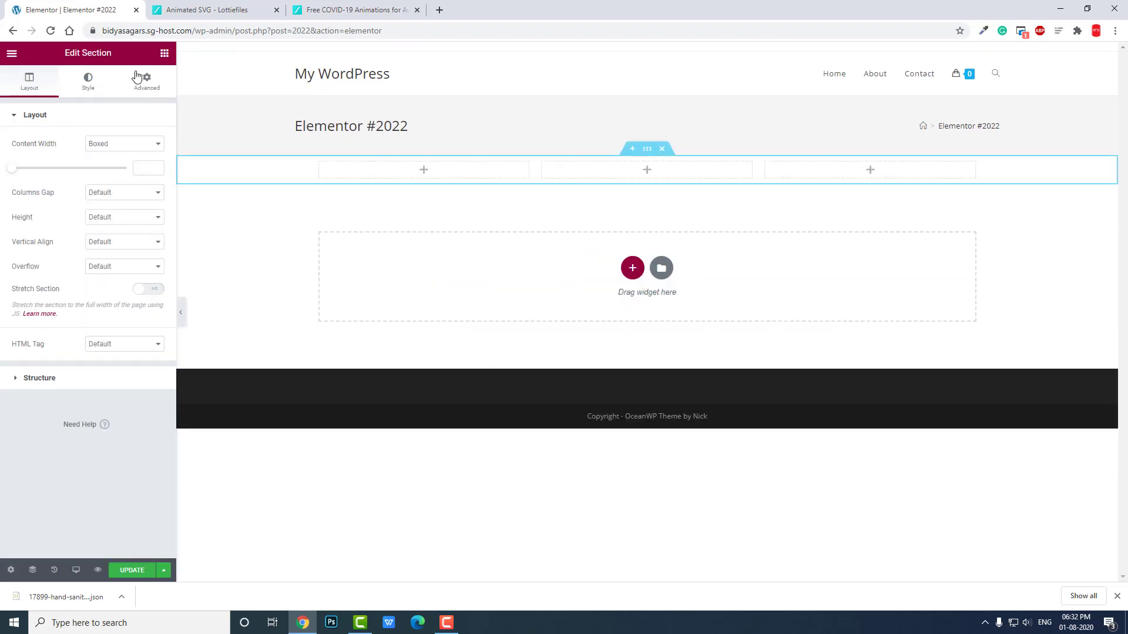
click(164, 54)
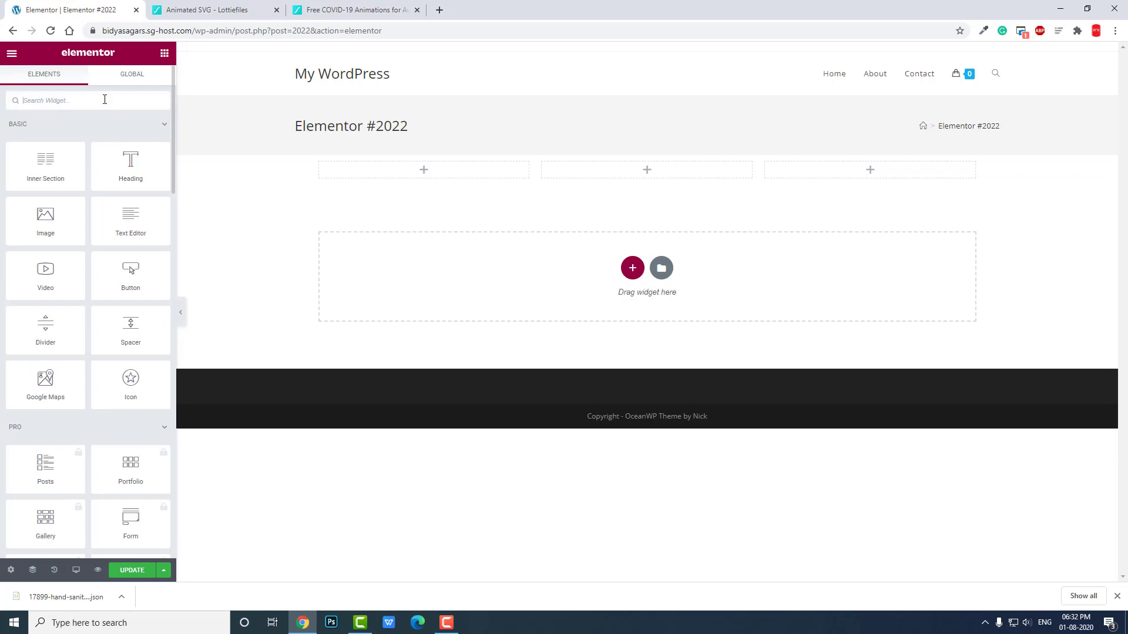
click(104, 100)
text(lo)
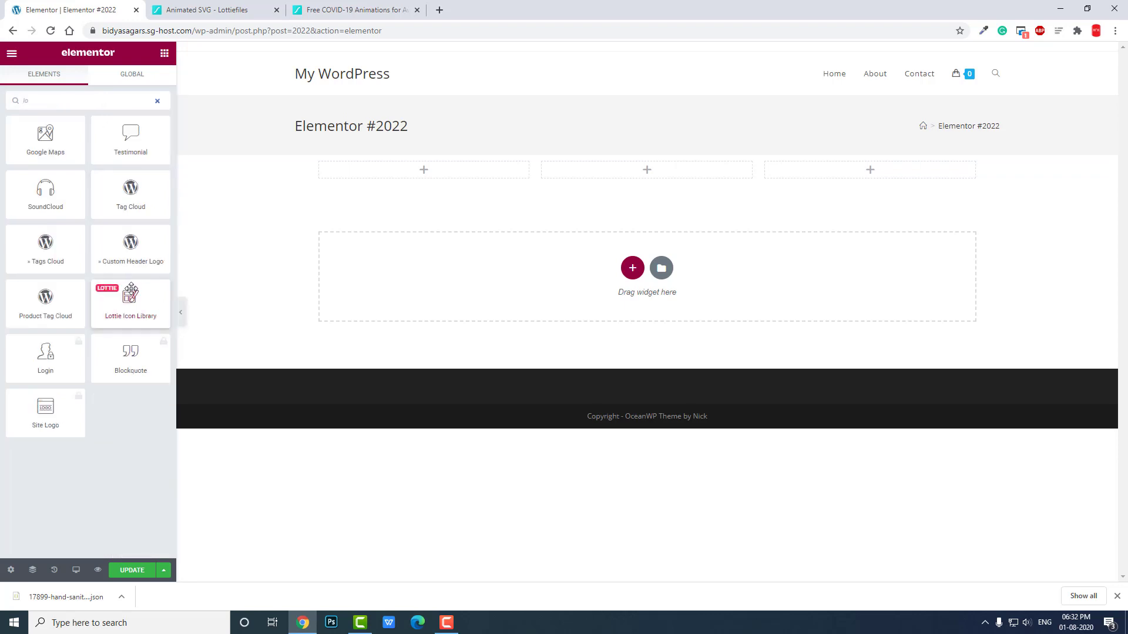
drag(130, 297, 460, 171)
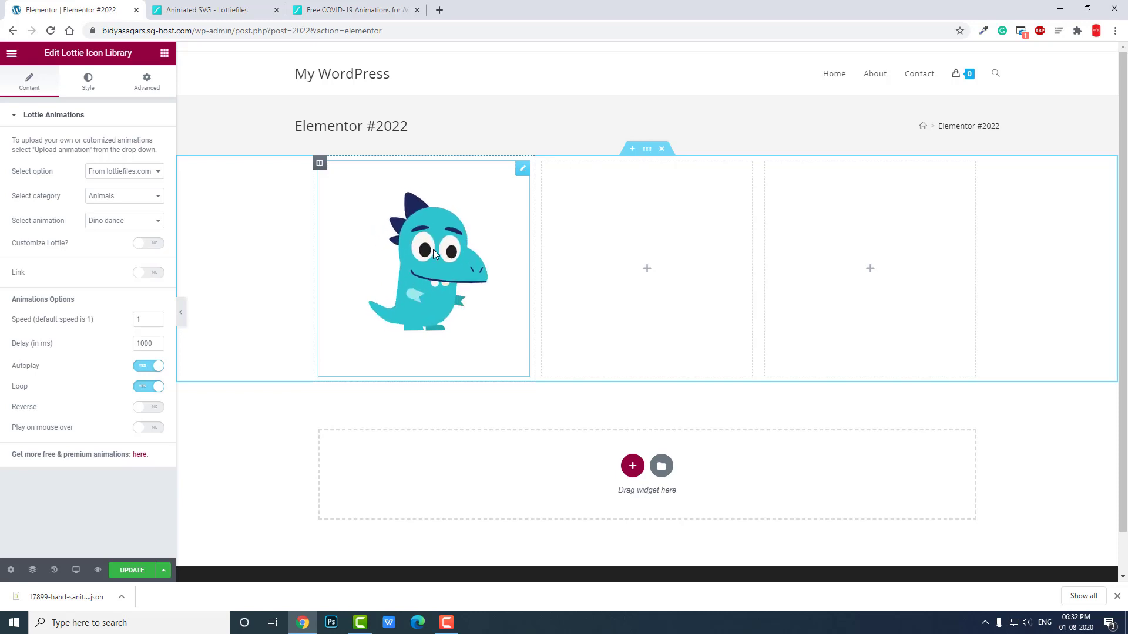
Examine the Lottie widget's source options, categories and Animals animations, with a brief look at the Lottiefiles page.
click(136, 175)
click(134, 177)
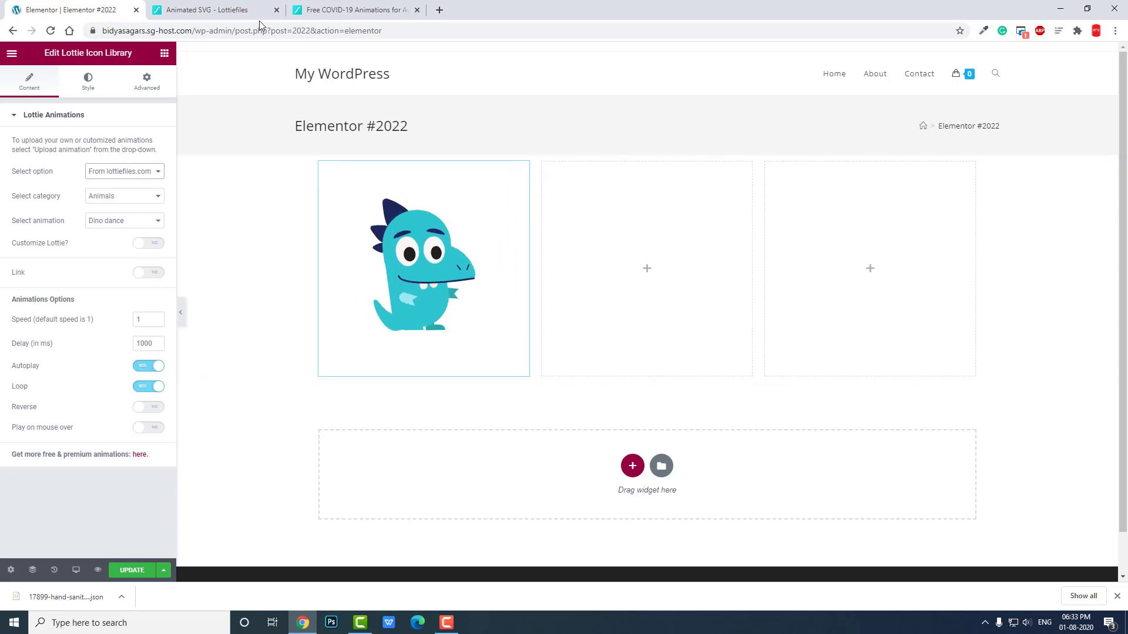
click(200, 10)
click(70, 10)
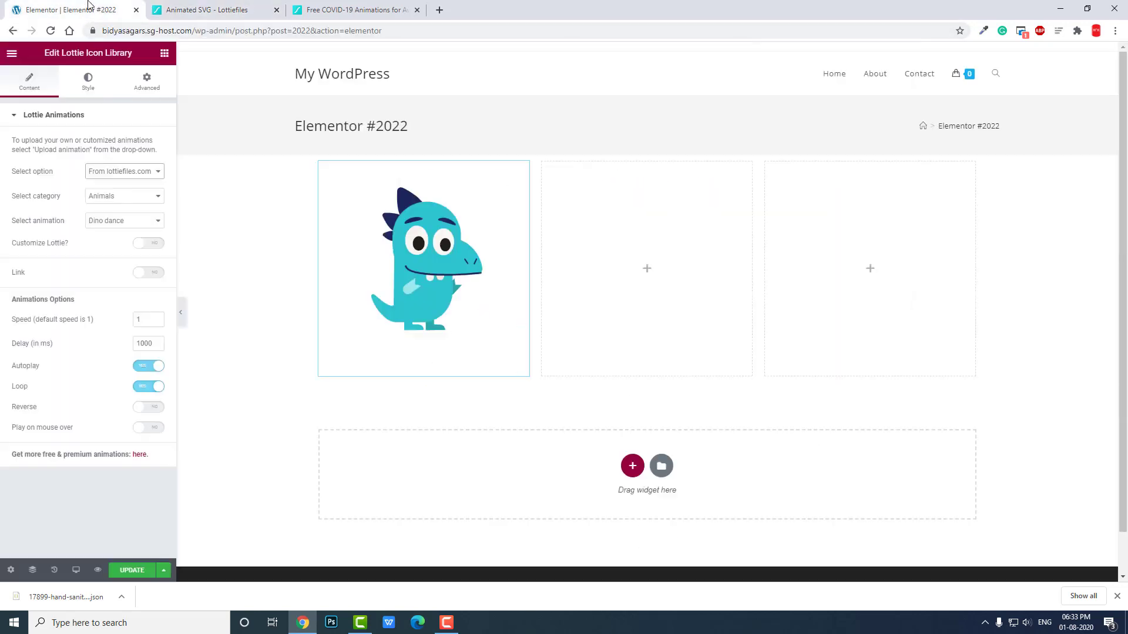
click(143, 176)
click(143, 178)
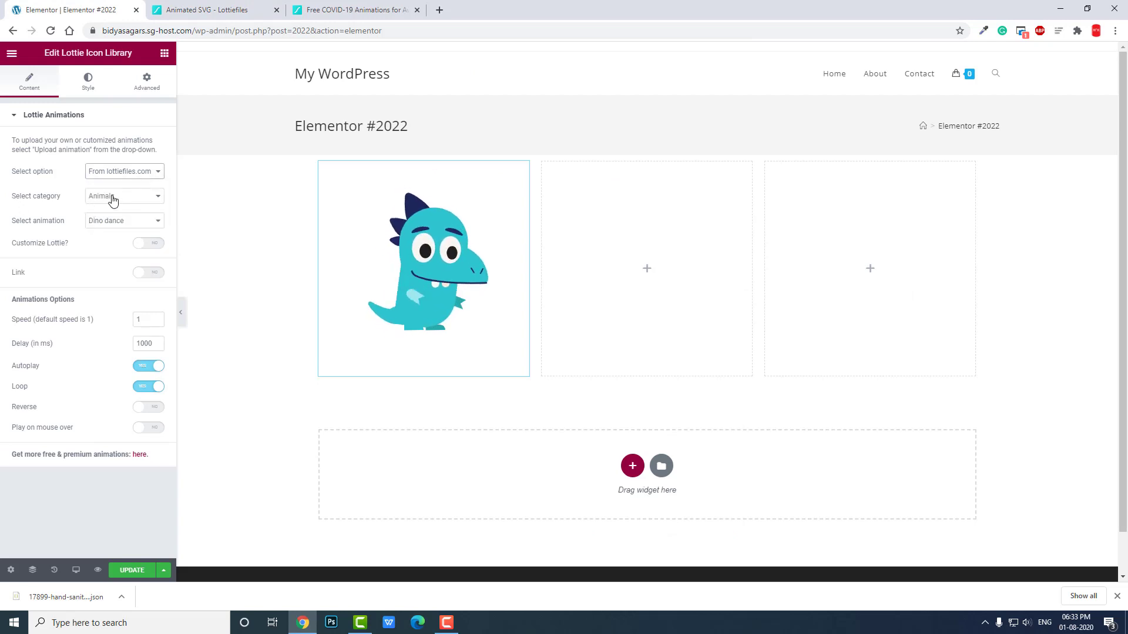
click(112, 198)
click(112, 197)
click(113, 197)
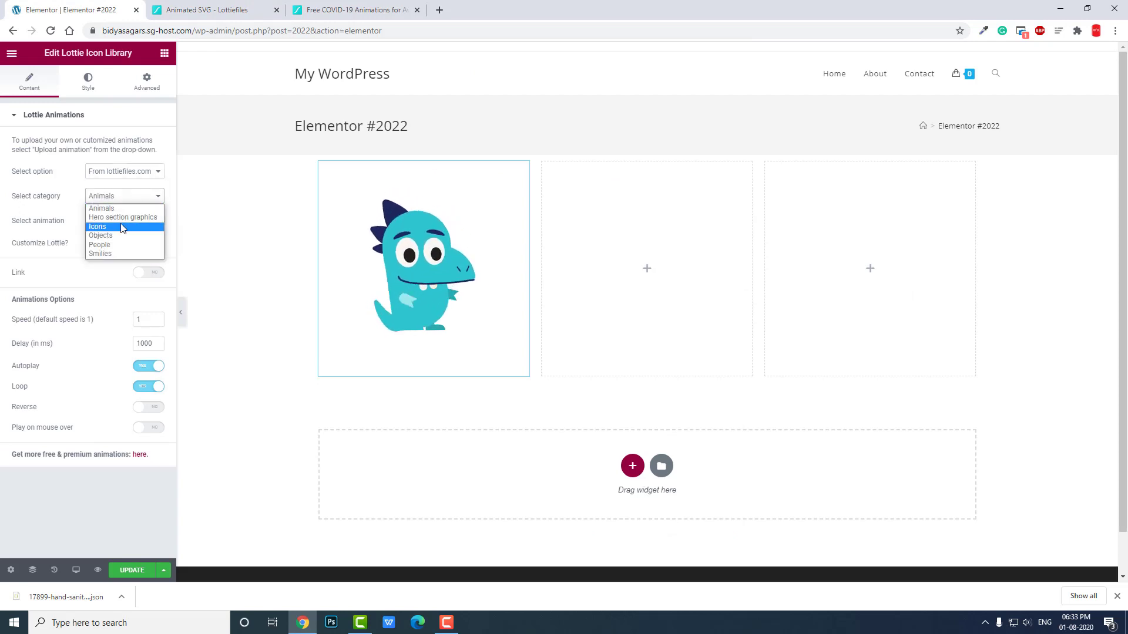
click(126, 219)
click(127, 220)
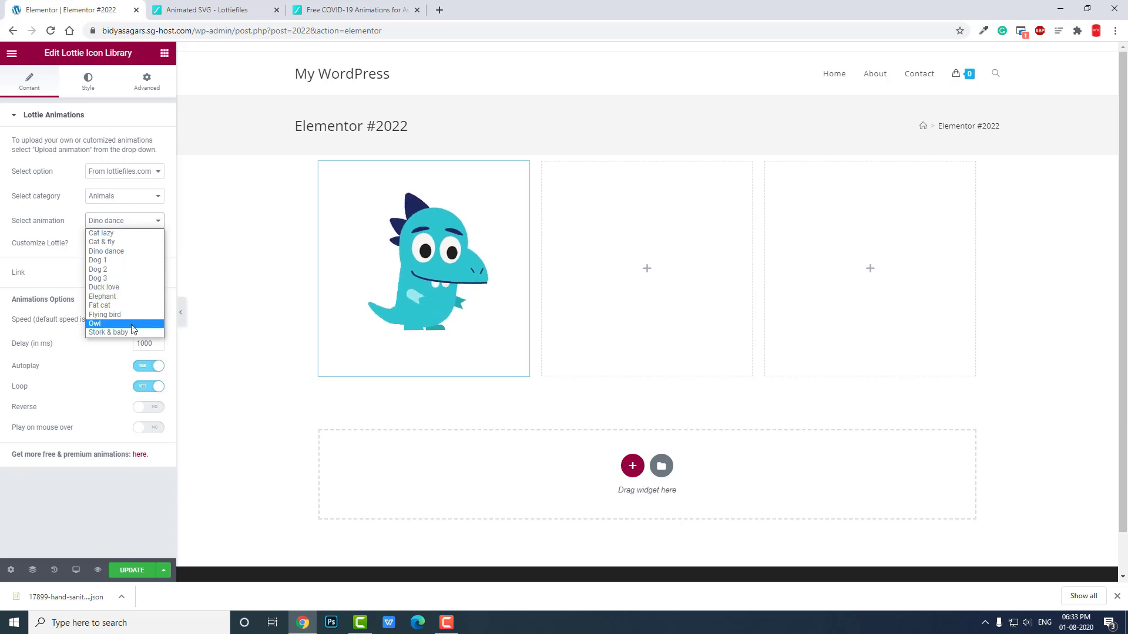
Set the Lottie widget's category to Hero section graphics and try the Office typing and Website marketing animations.
click(117, 197)
click(117, 196)
click(119, 199)
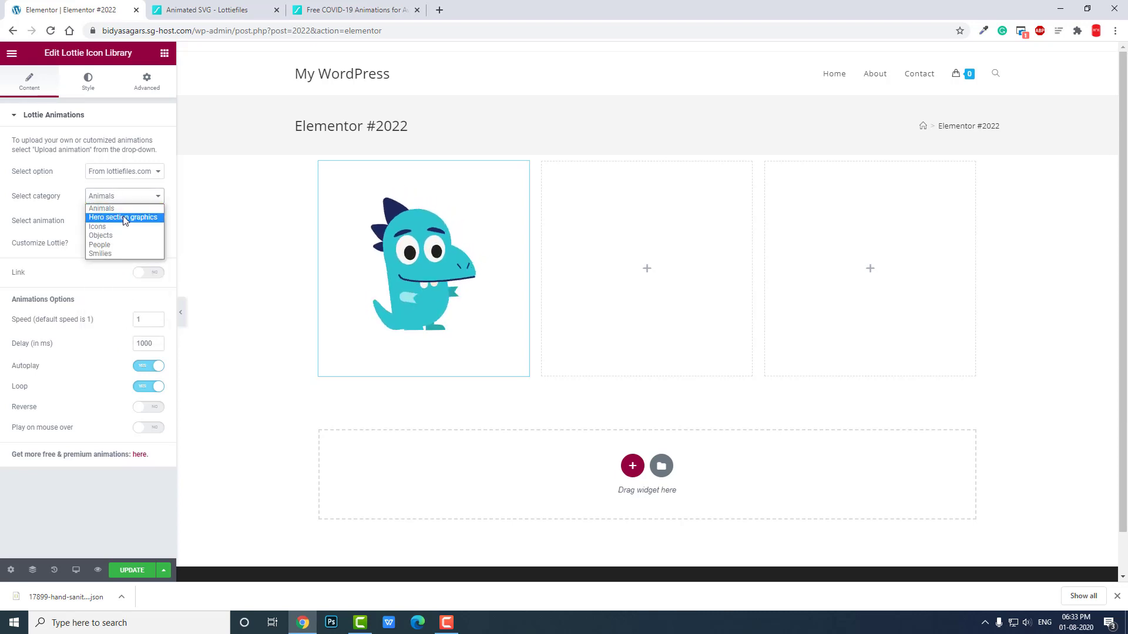
click(125, 219)
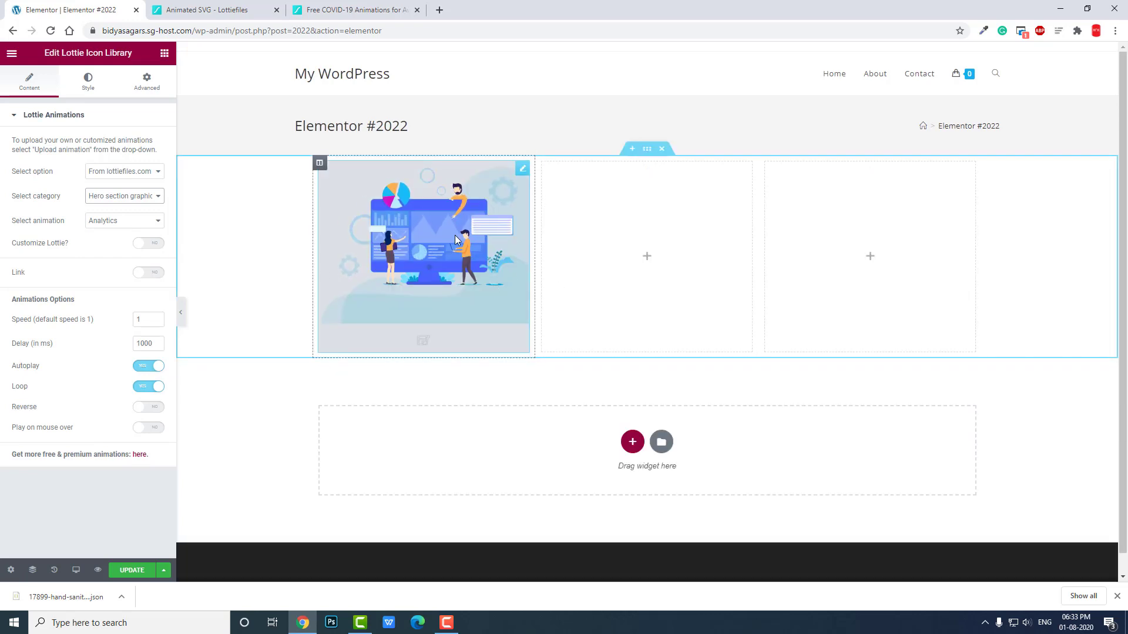
click(125, 222)
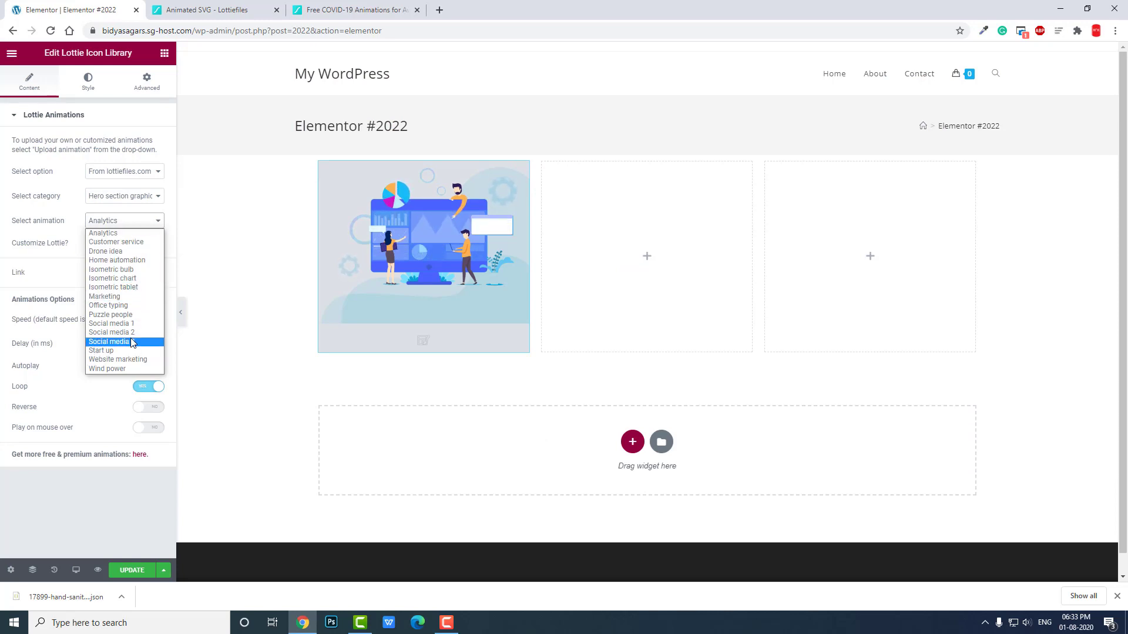
click(140, 310)
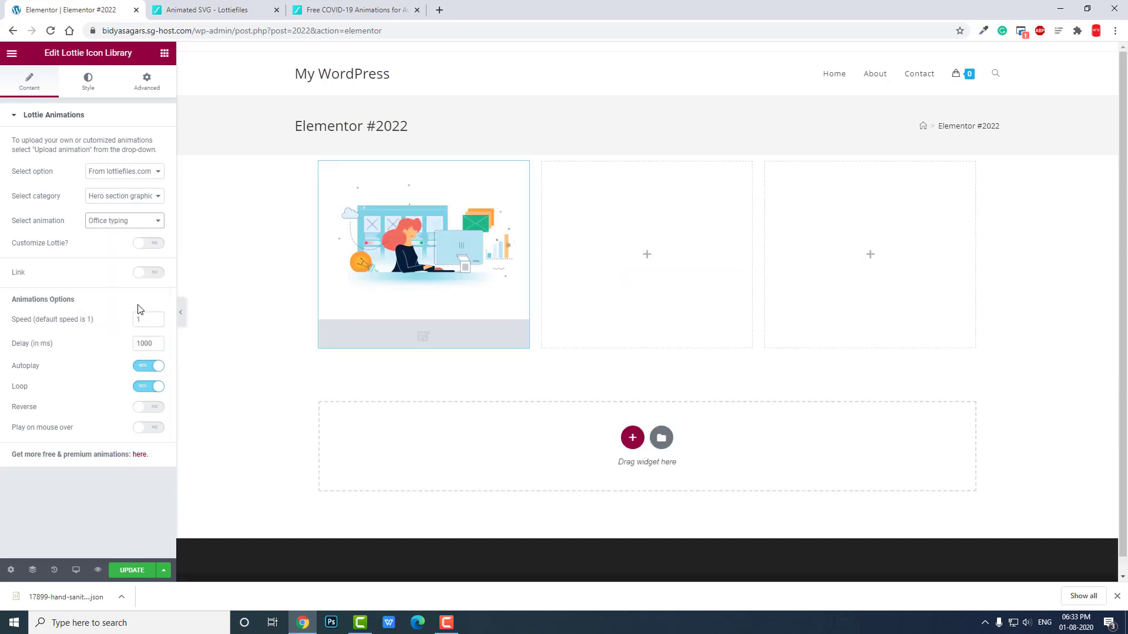
click(109, 221)
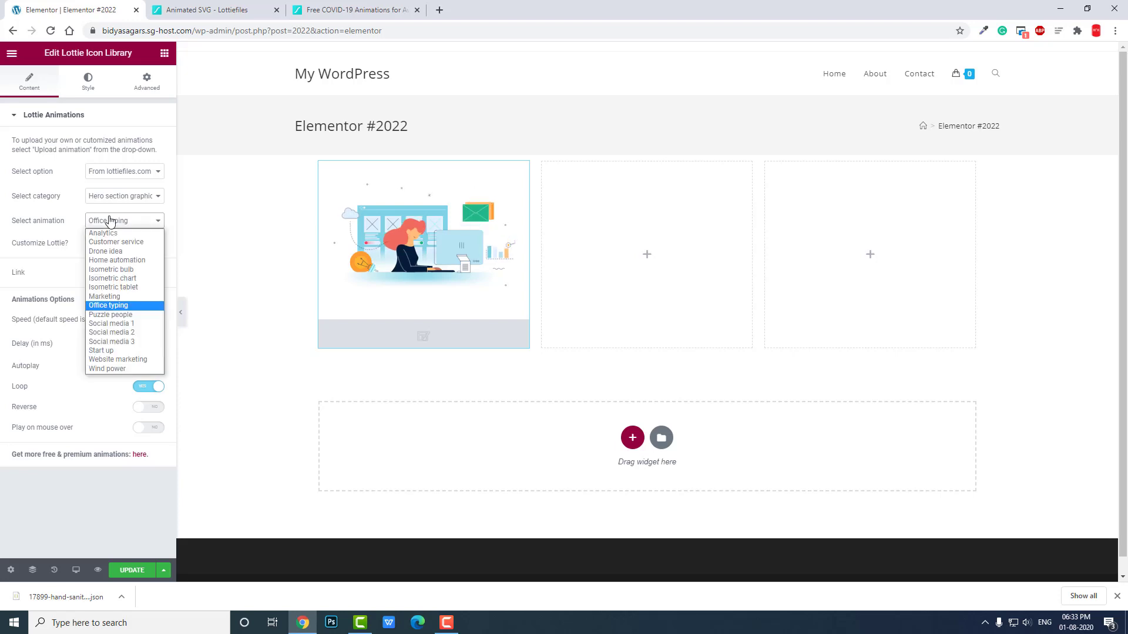
click(113, 361)
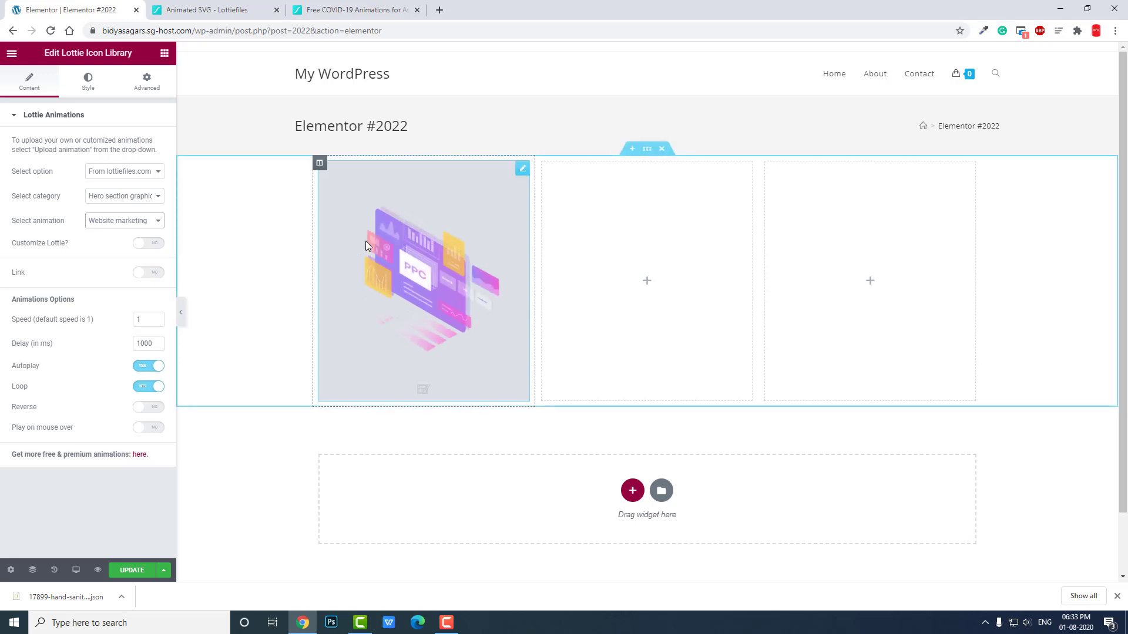
Set the Lottie widget's category to Objects and try the Gears animation.
click(121, 201)
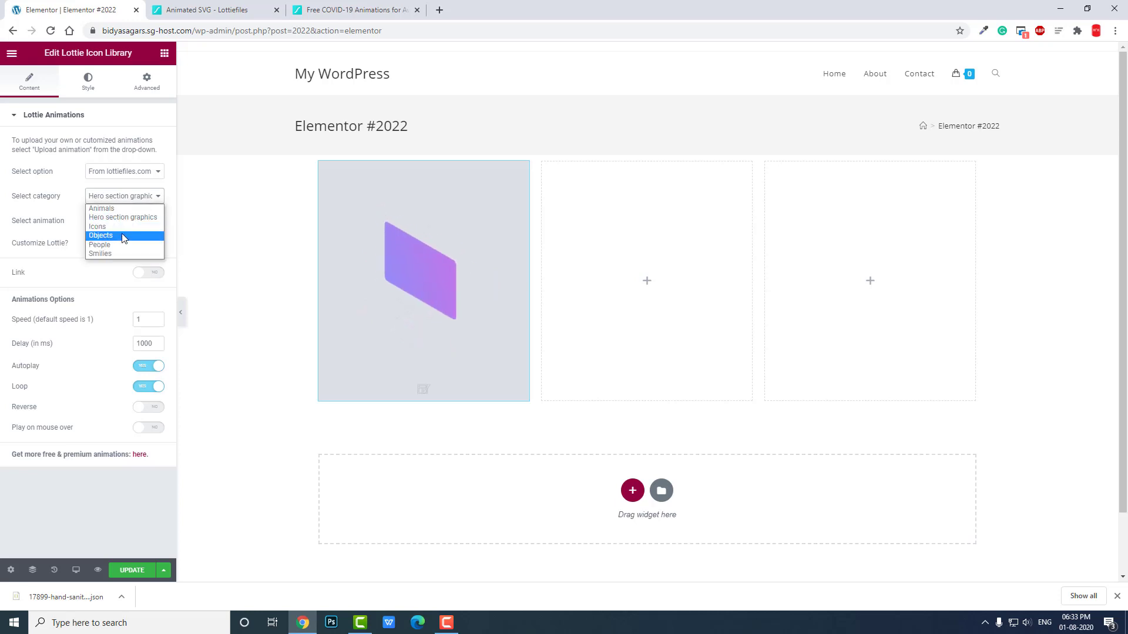
click(124, 236)
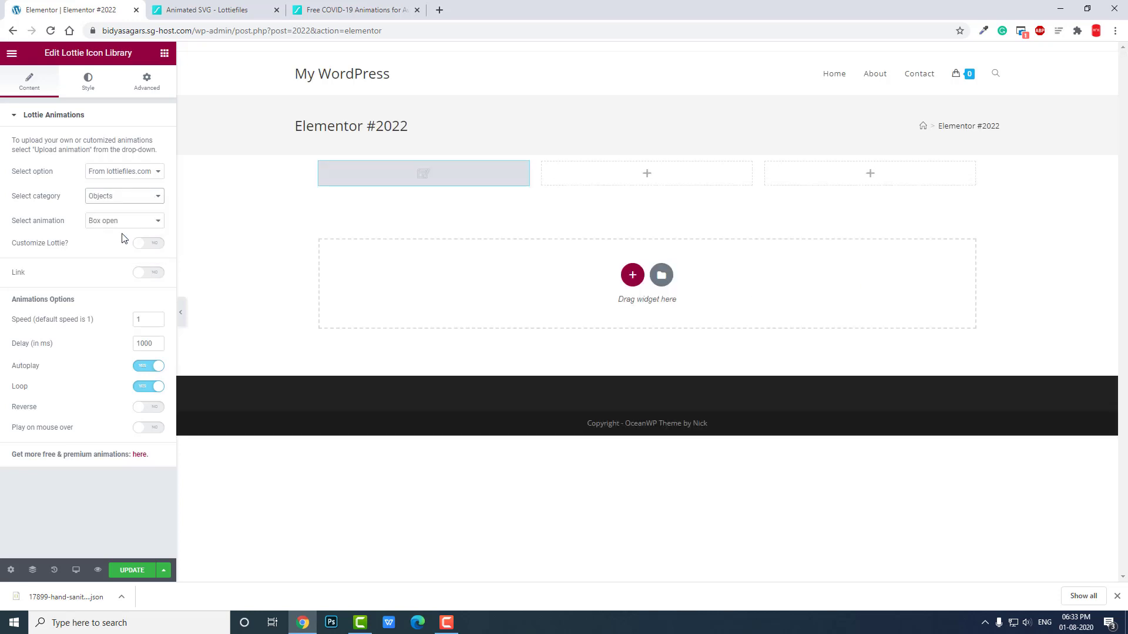
click(127, 224)
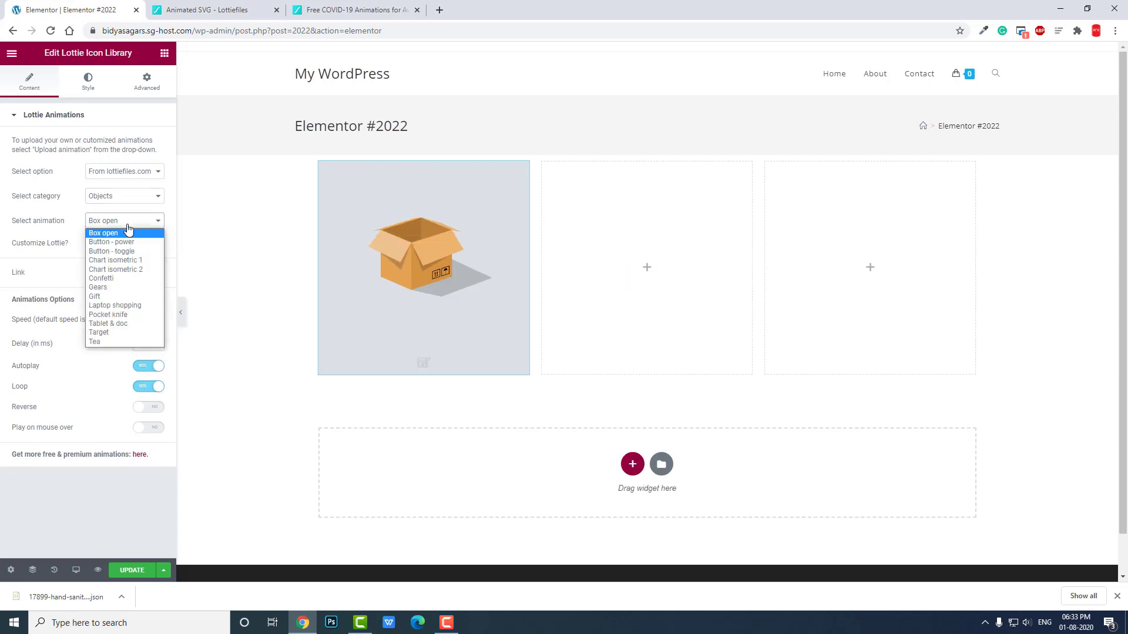
click(126, 286)
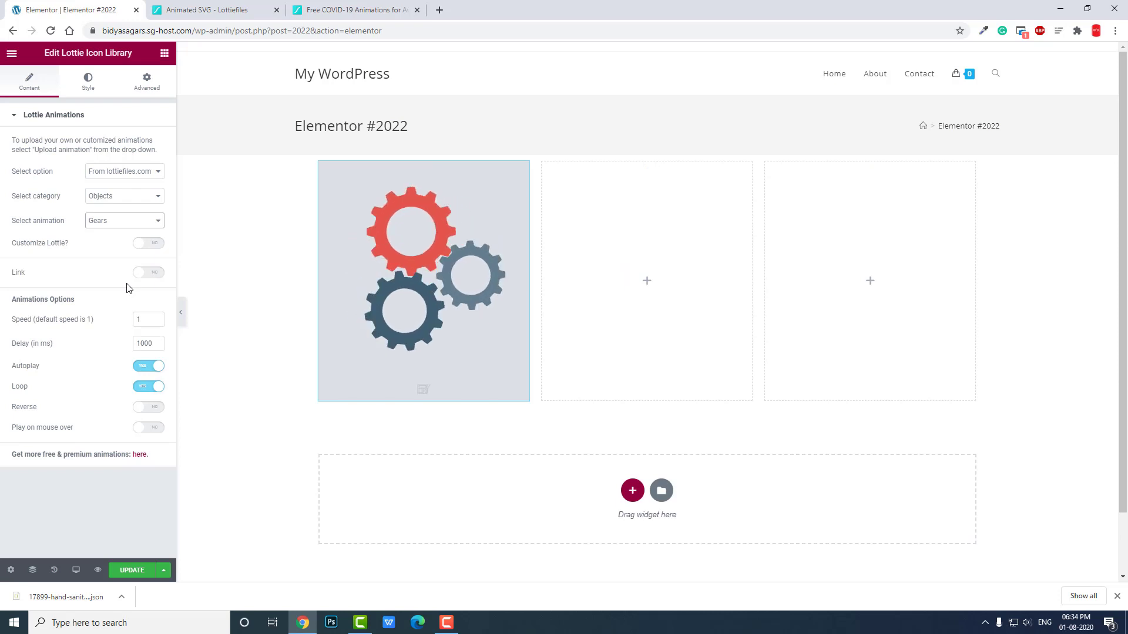
click(128, 198)
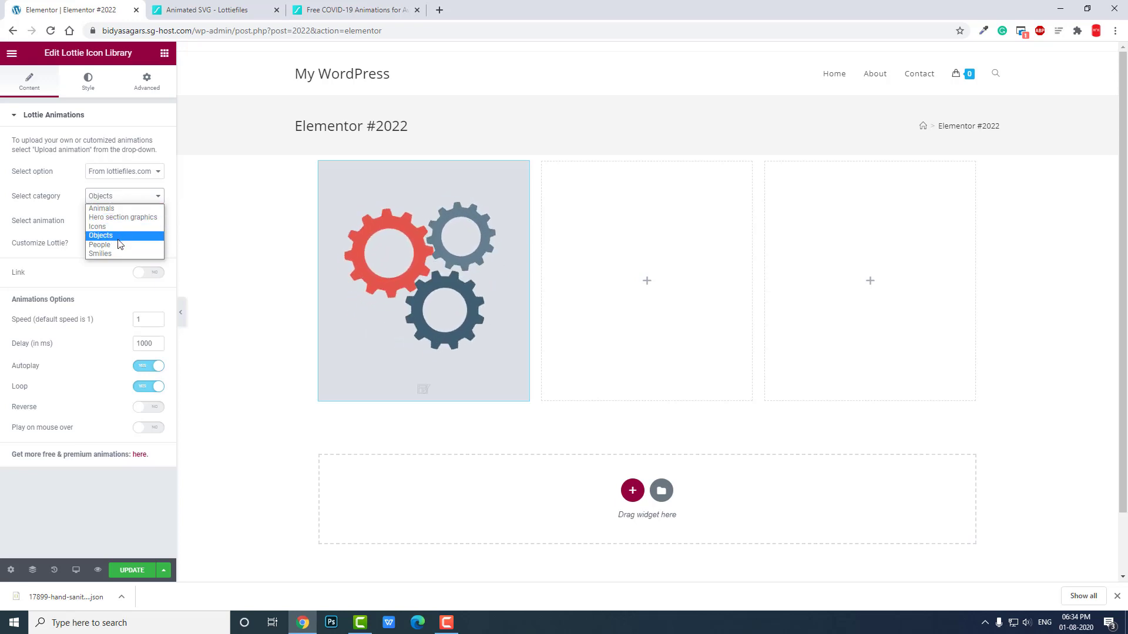
click(245, 4)
key(ctrl+shift+Tab)
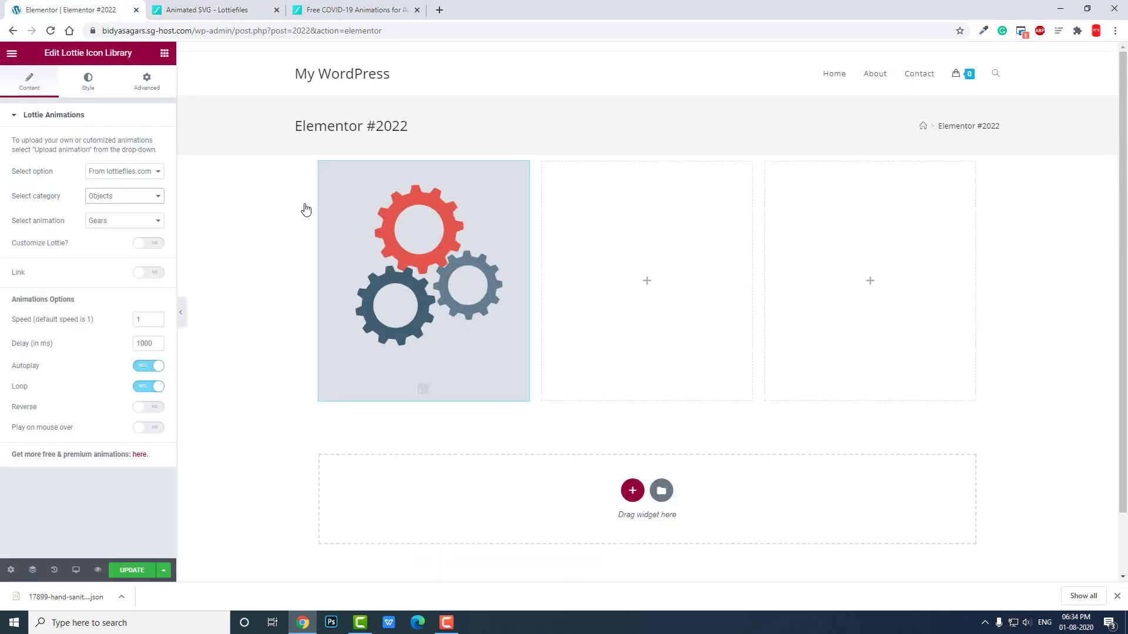
click(126, 222)
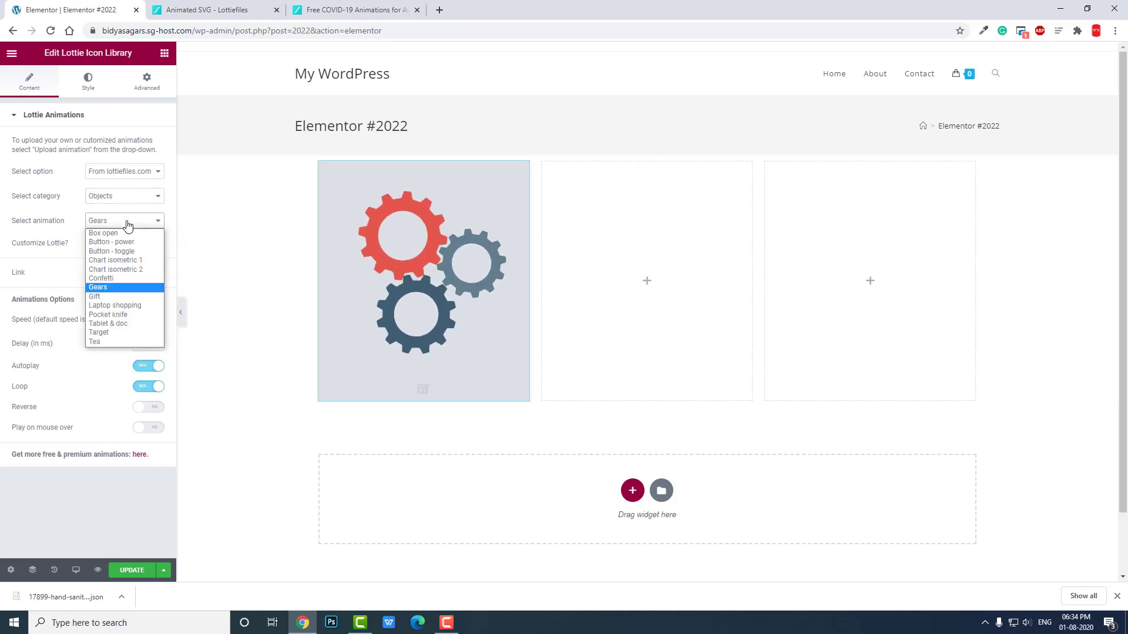
click(45, 519)
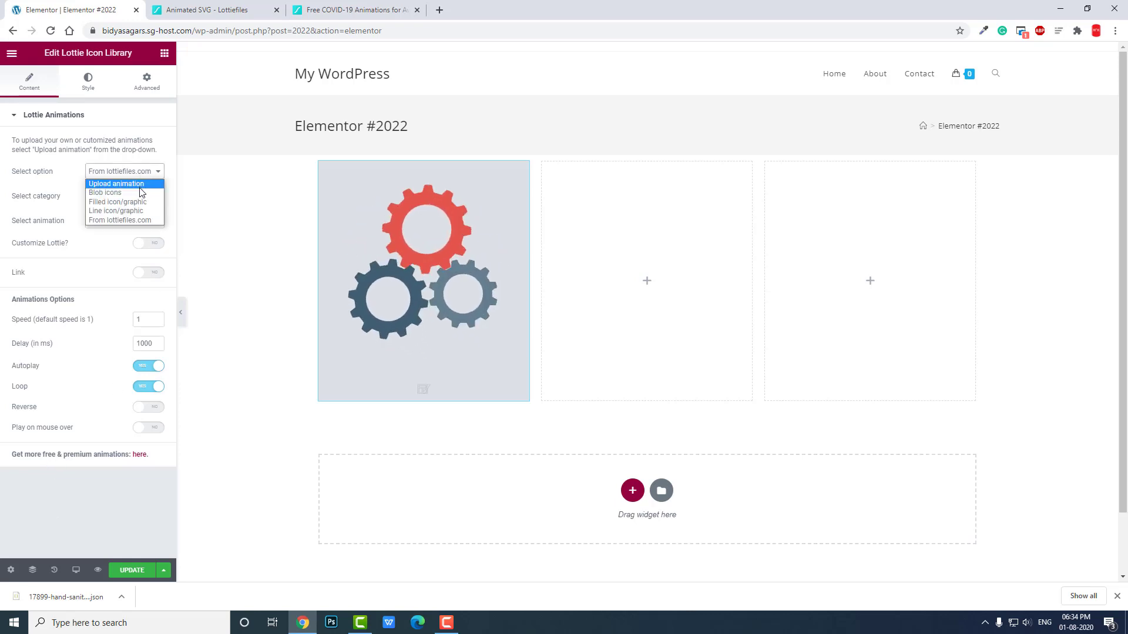
Switch the Lottie widget's source to Upload animation and insert 17899-hand-sanitizer.json from the media library, checking the matching LottieFiles artwork.
click(139, 184)
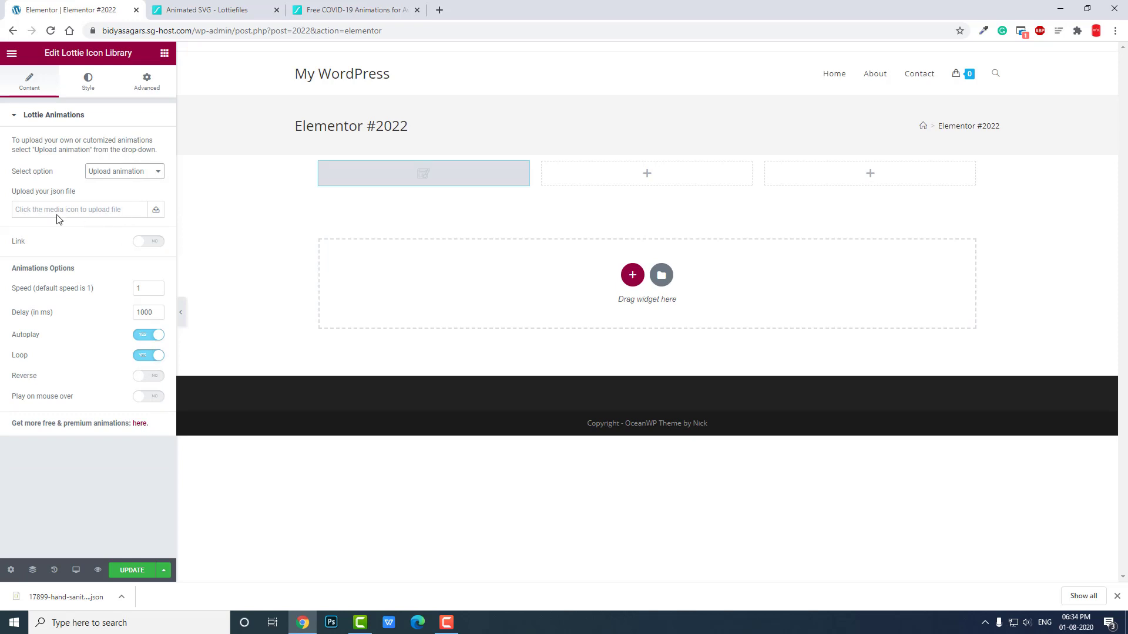
click(156, 212)
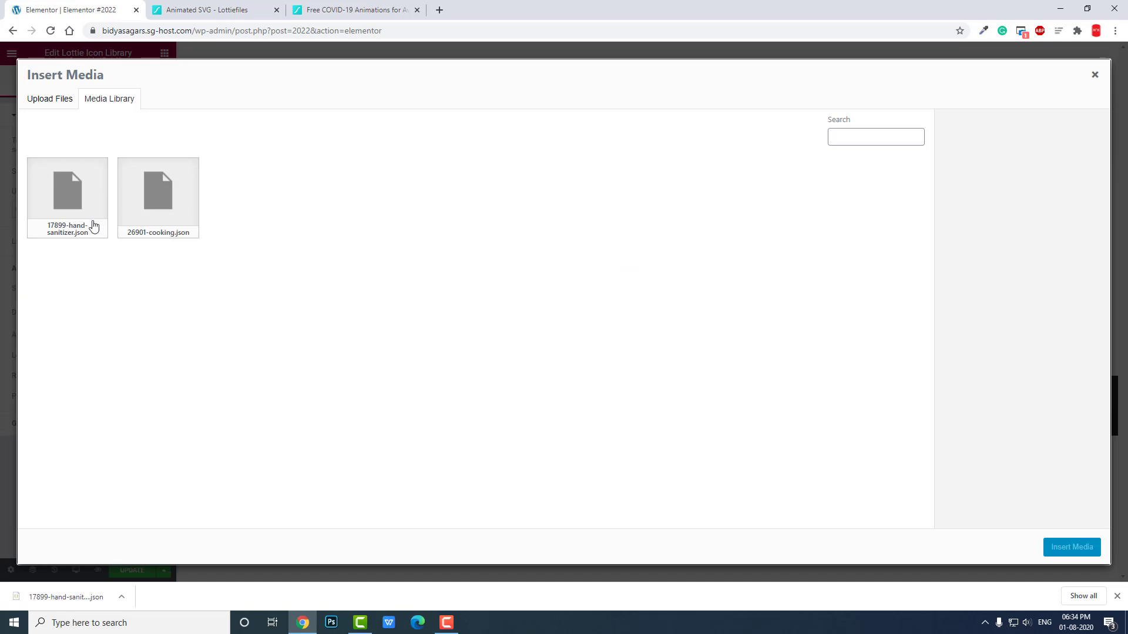
click(411, 6)
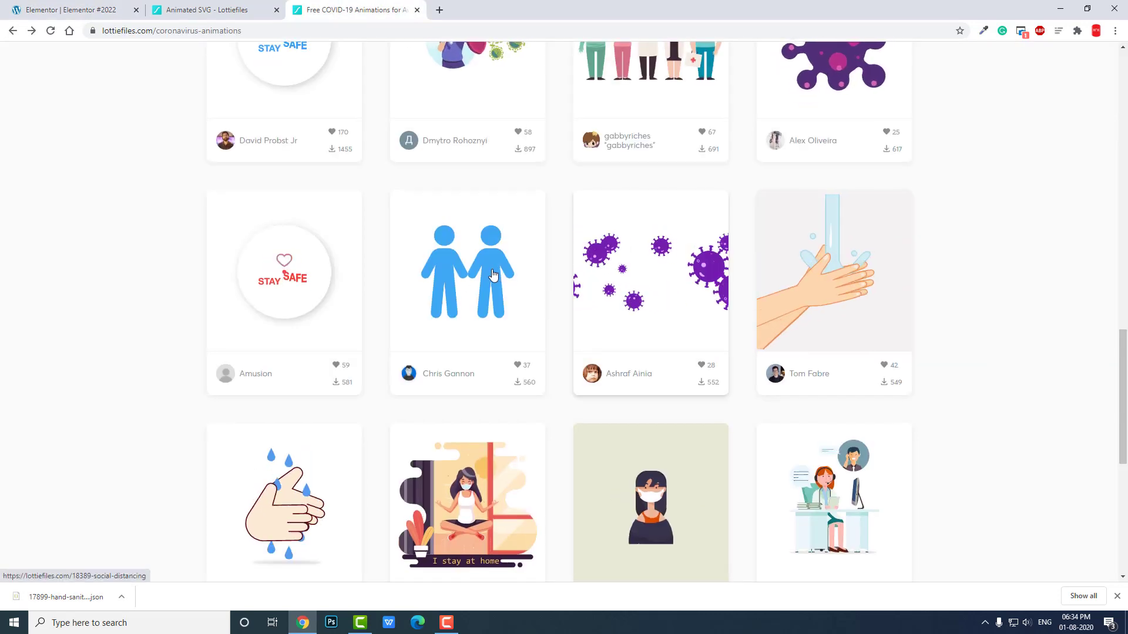
scroll(266, 133, up, 5)
scroll(360, 206, up, 10)
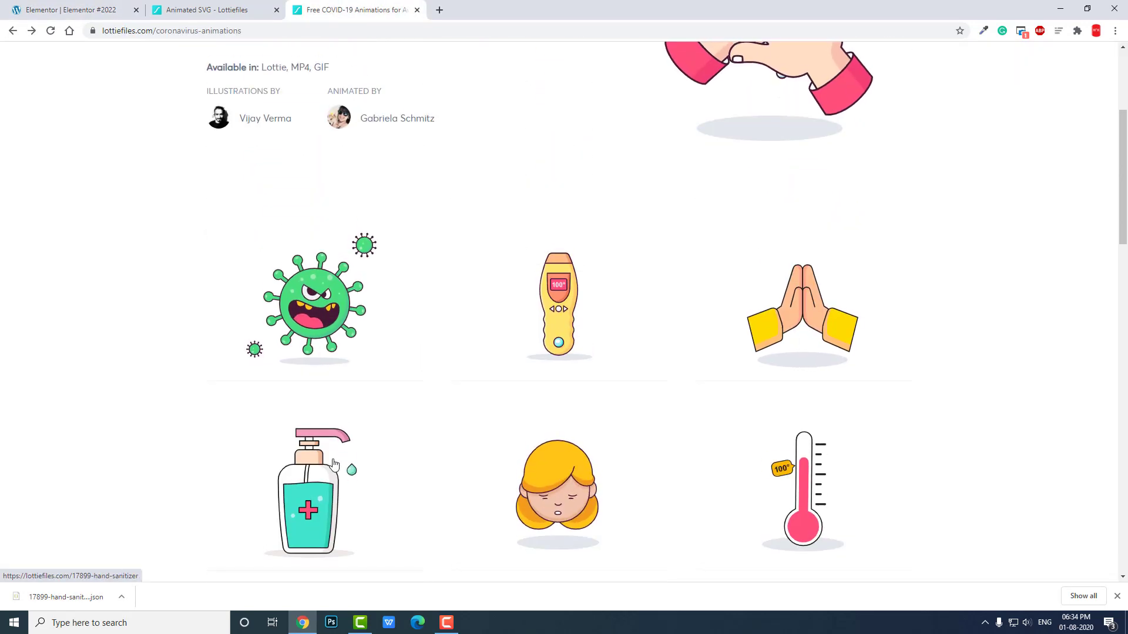
click(95, 8)
click(88, 194)
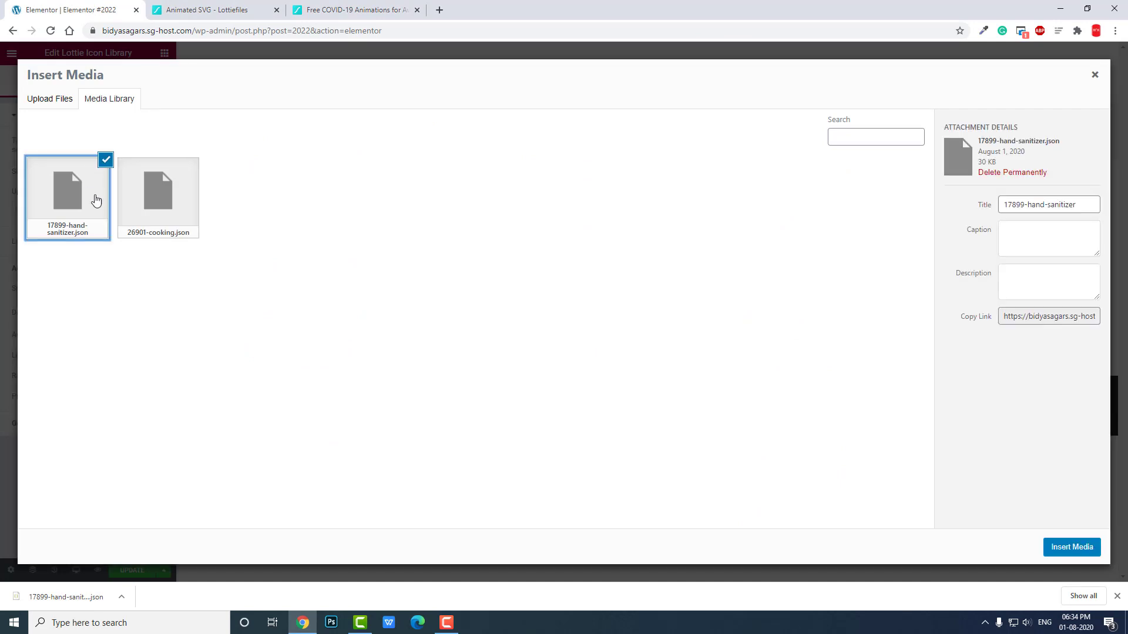
click(1070, 548)
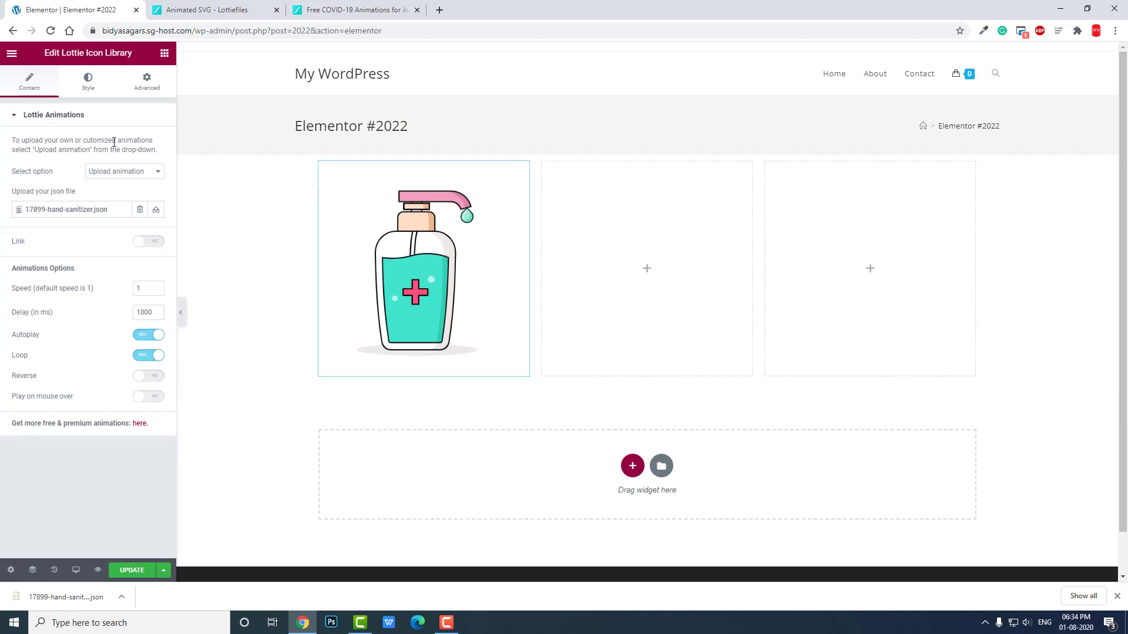
Change the Lottie widget's source to Blob icons and try the Envelope animation.
click(129, 171)
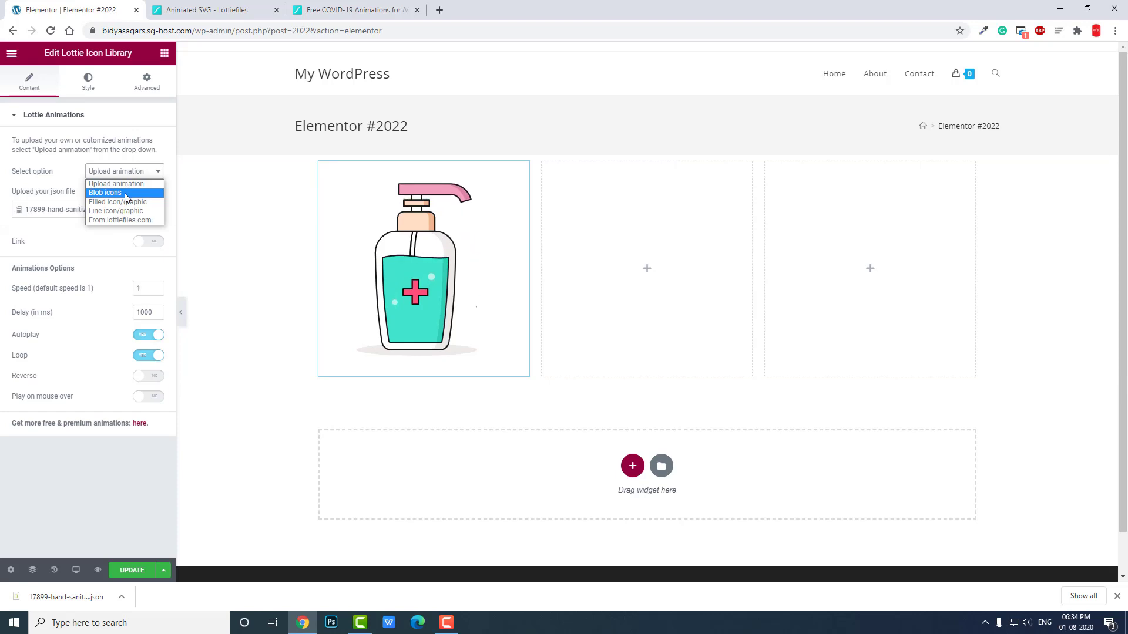
click(125, 193)
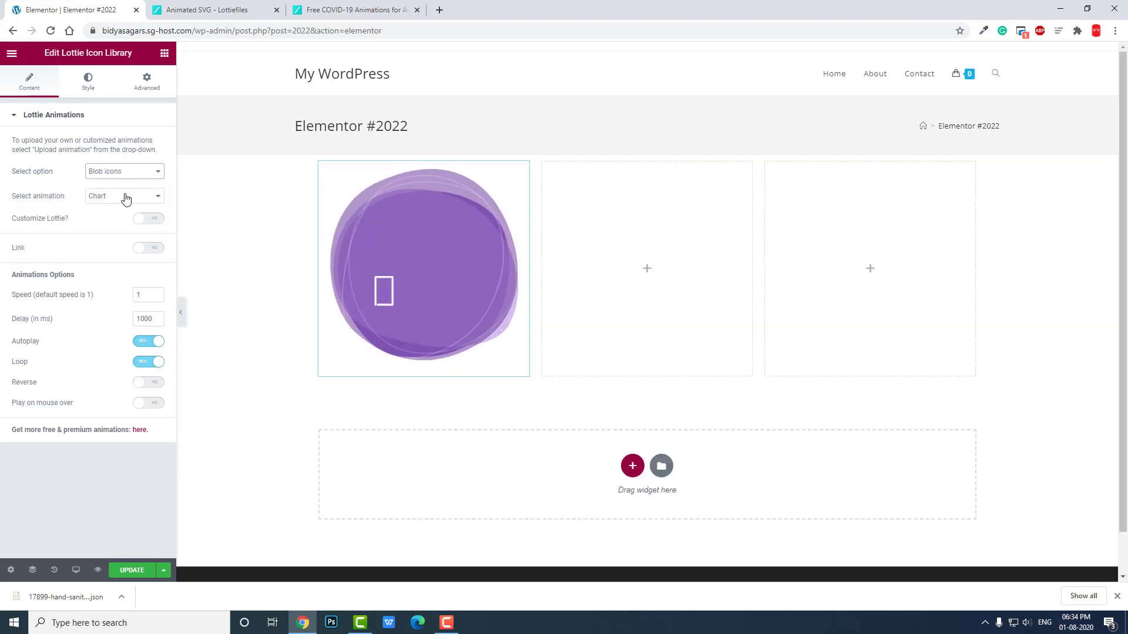
click(126, 198)
click(127, 227)
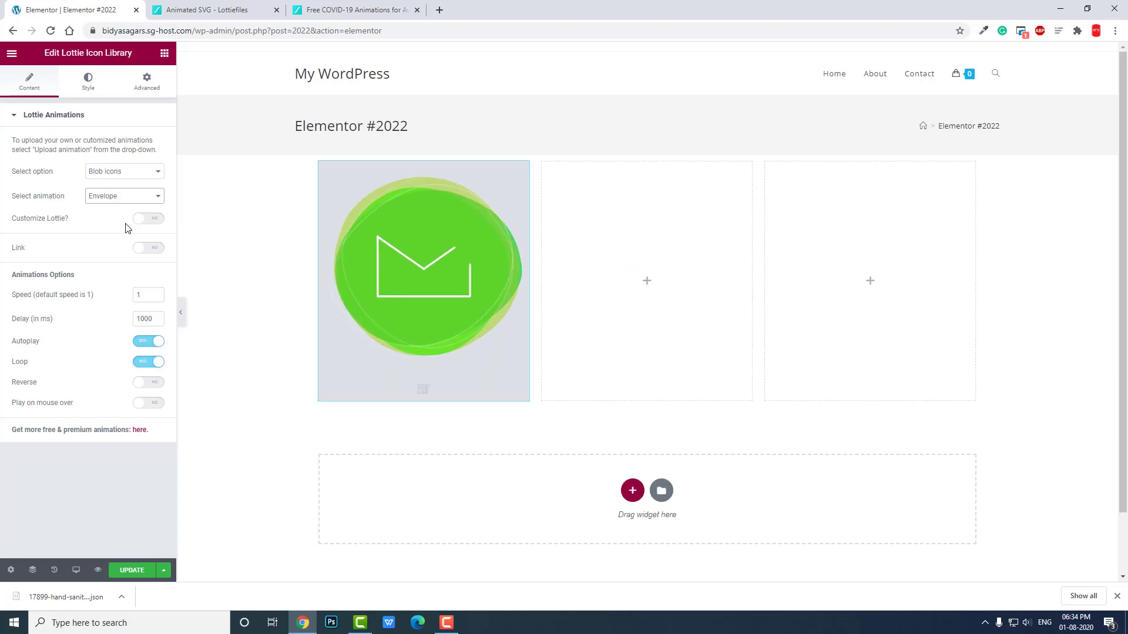
Set the Lottie widget's source to Filled icon/graphic and choose the Bulb animation.
click(137, 171)
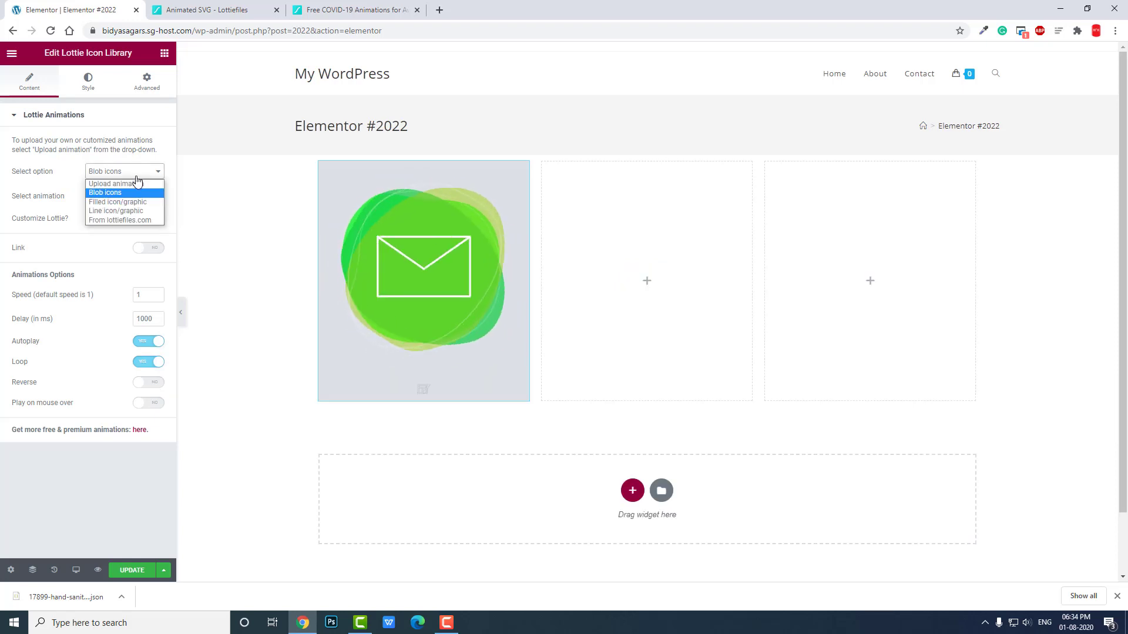
click(136, 202)
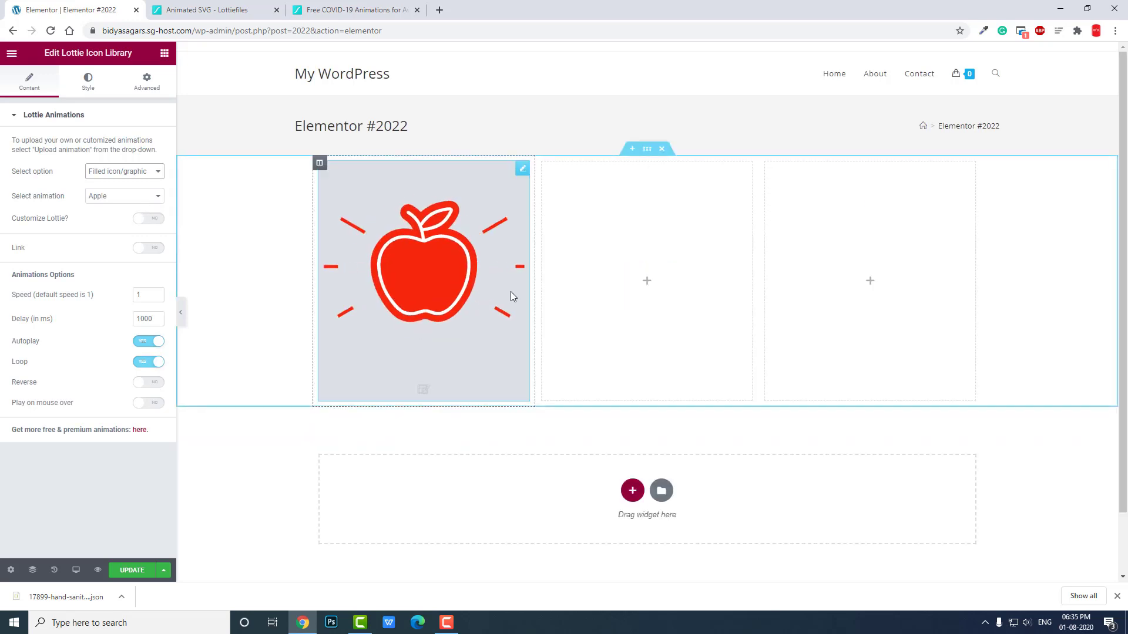
click(114, 196)
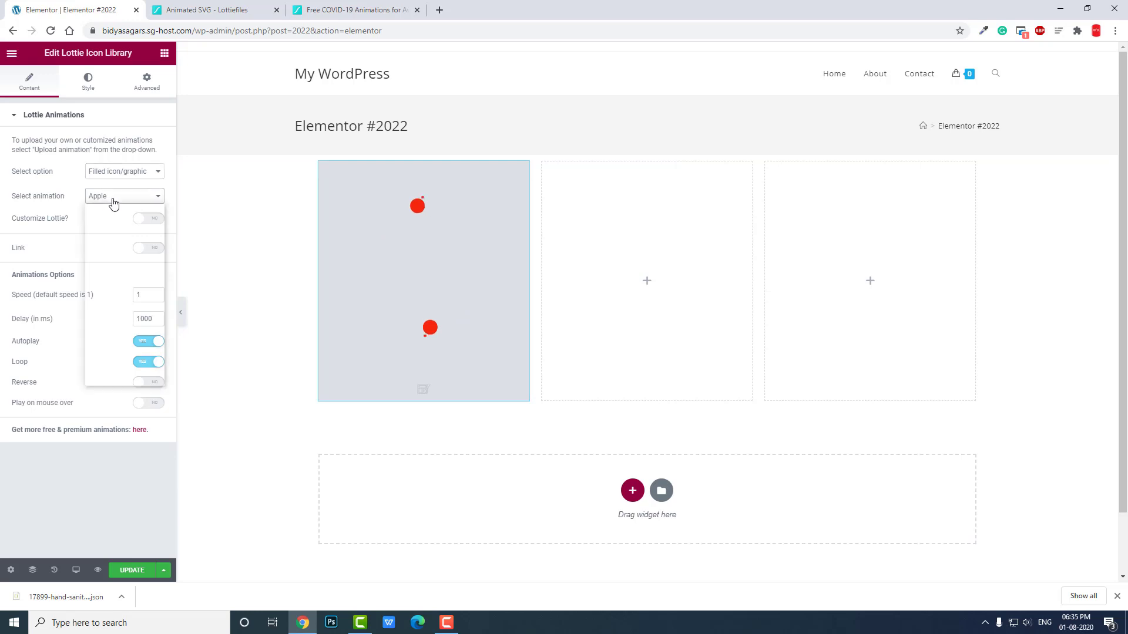
click(114, 260)
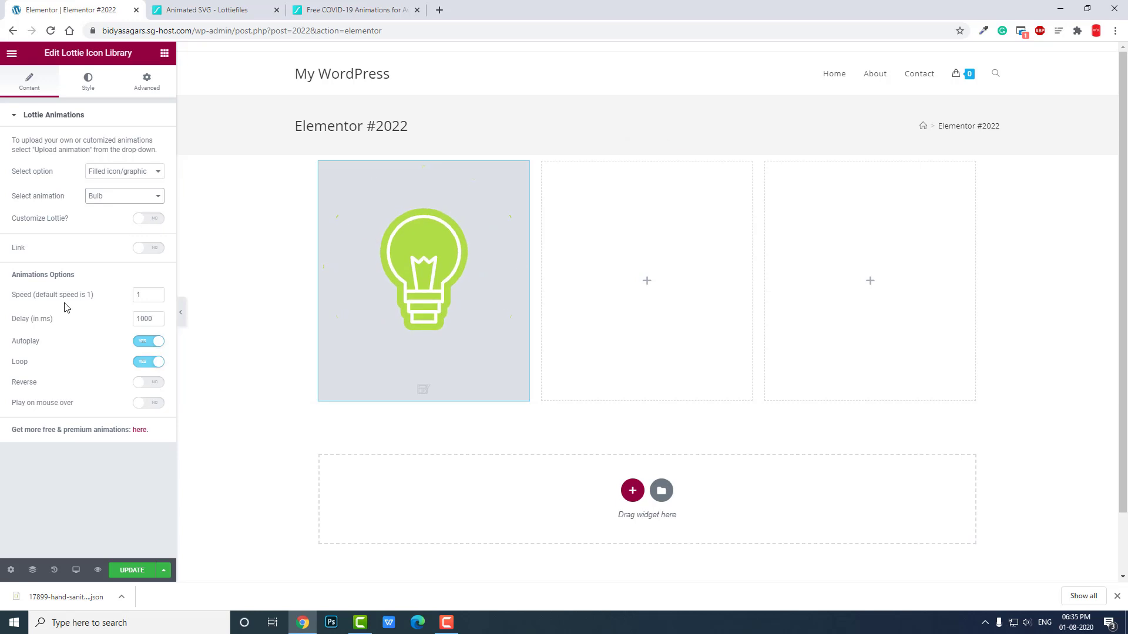
View the Animated SVG profile on LottieFiles through the widget's link for more animations, then return to the Elementor page.
click(138, 433)
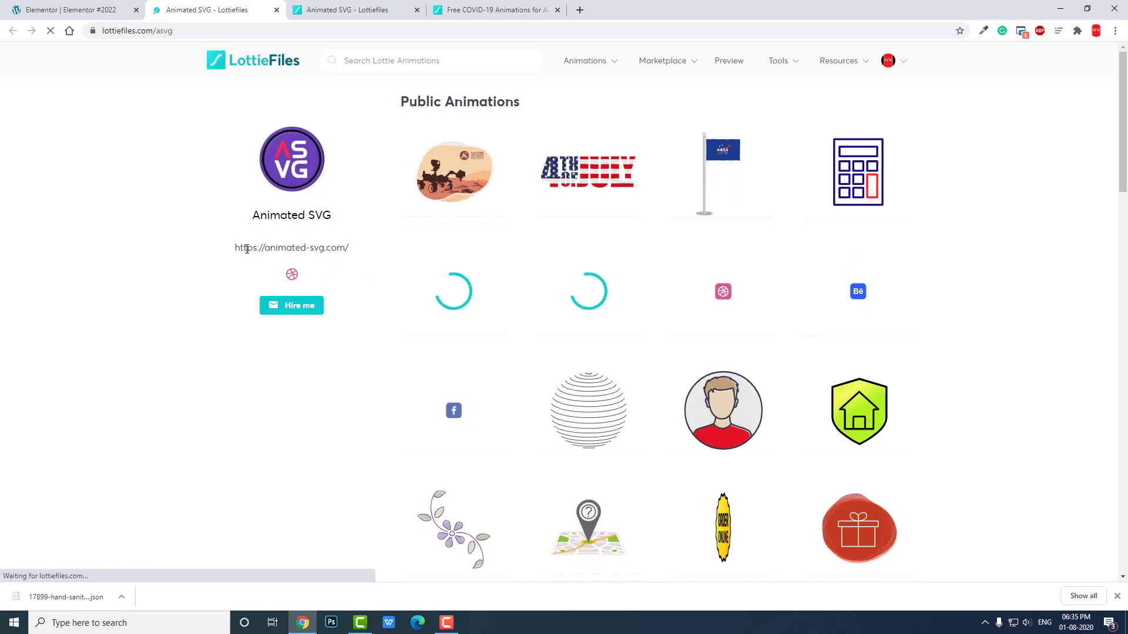
triple_click(339, 247)
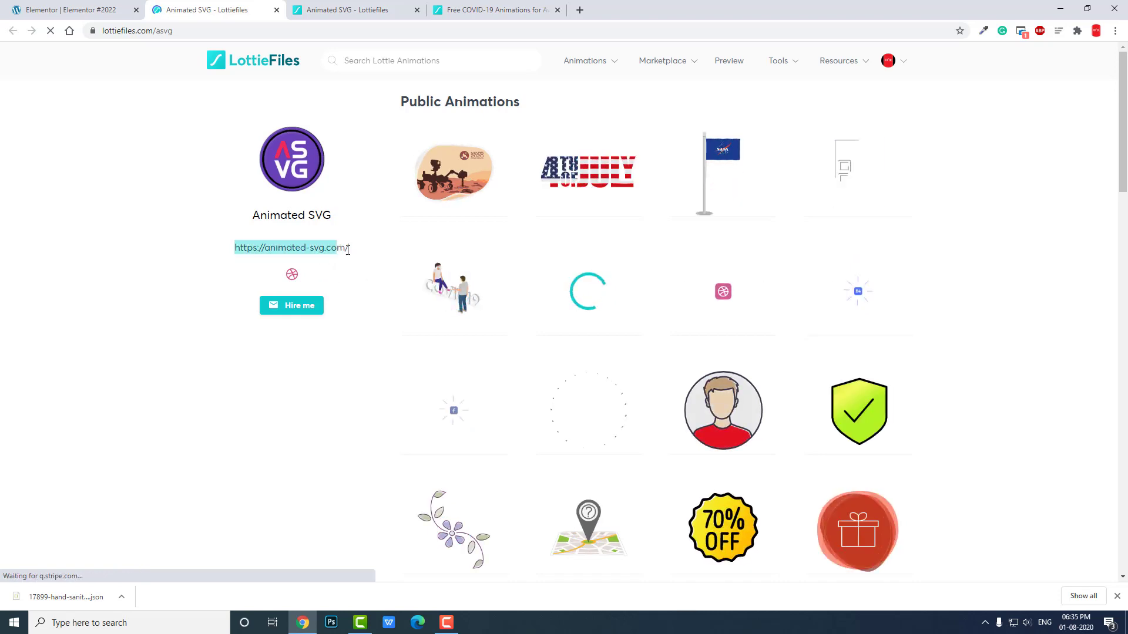
click(347, 250)
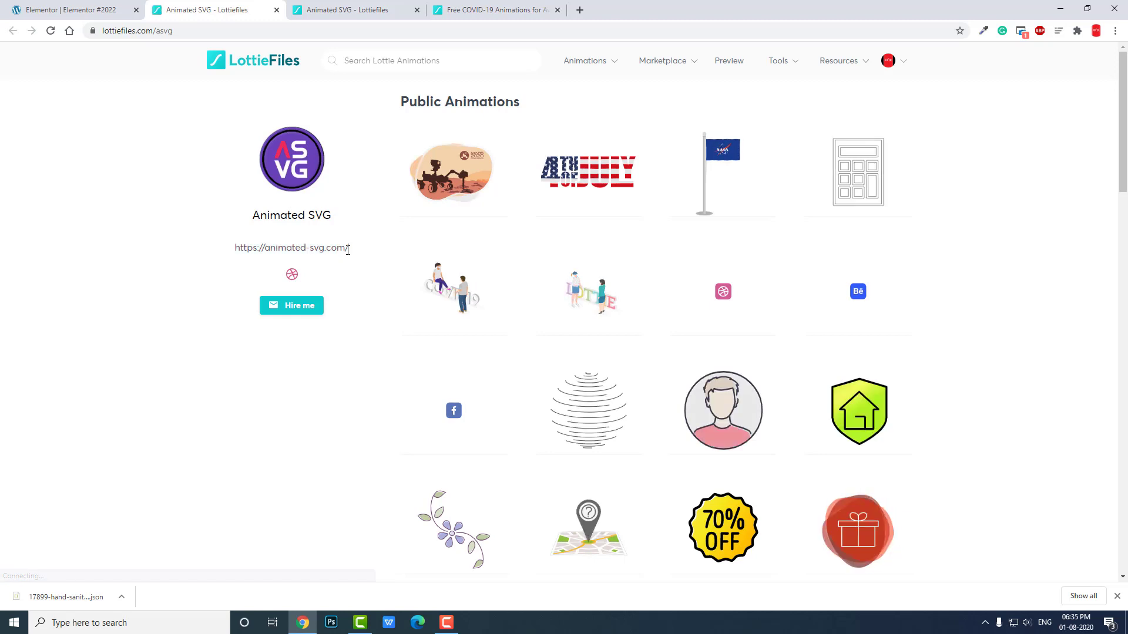
click(95, 9)
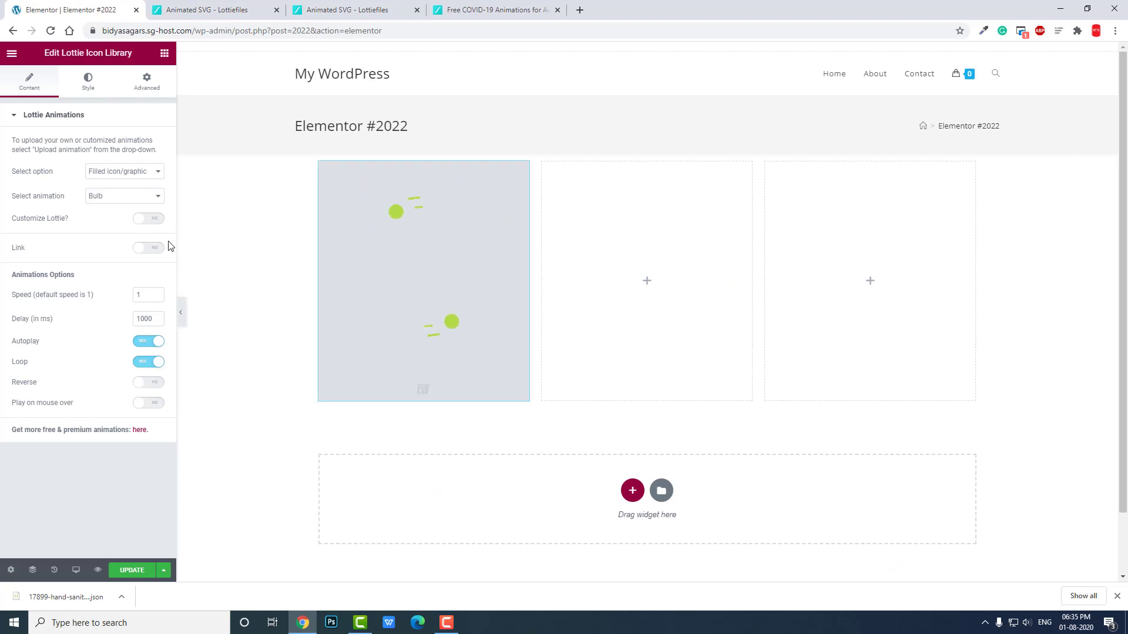
Enable the link option for the Bulb animation and set its speed to 1.4.
click(141, 171)
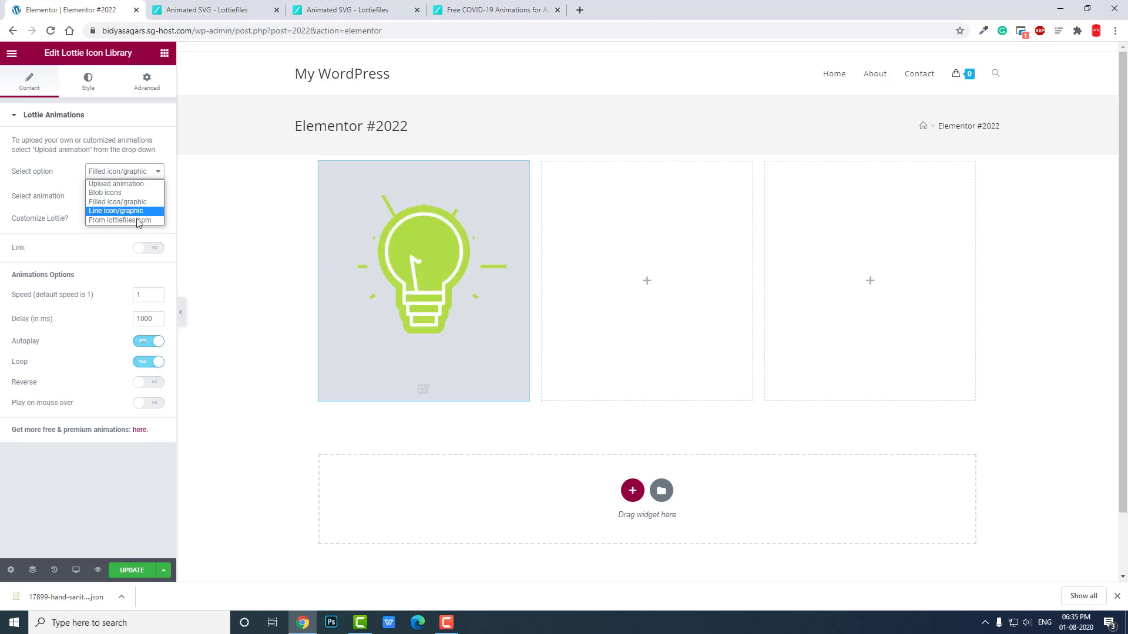
click(96, 245)
click(156, 249)
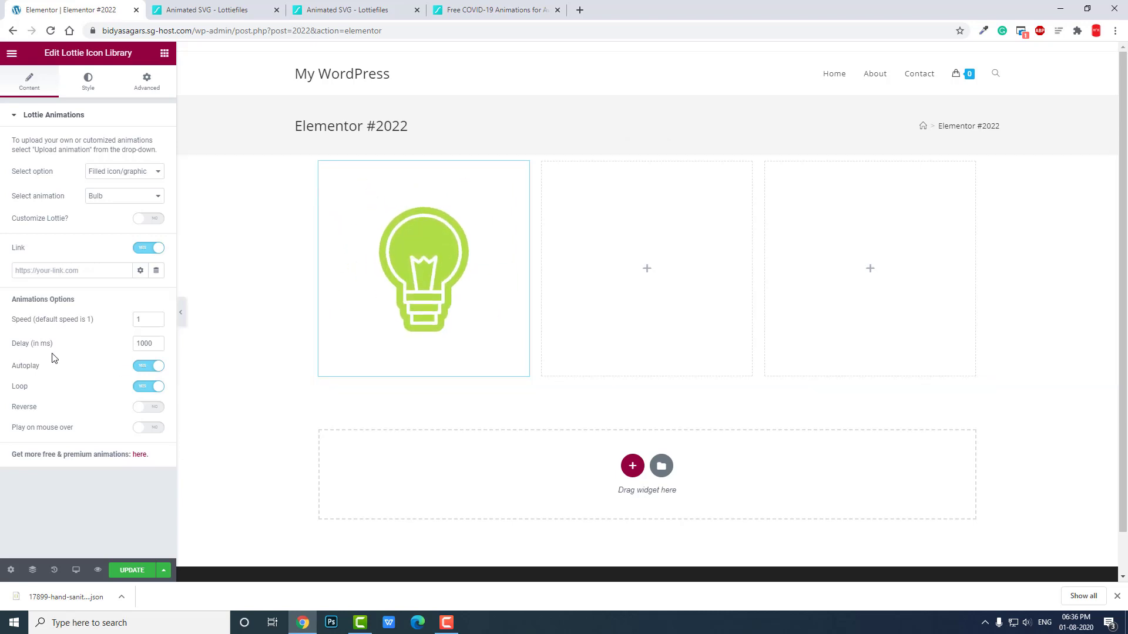
click(157, 317)
click(158, 318)
click(158, 318)
click(157, 318)
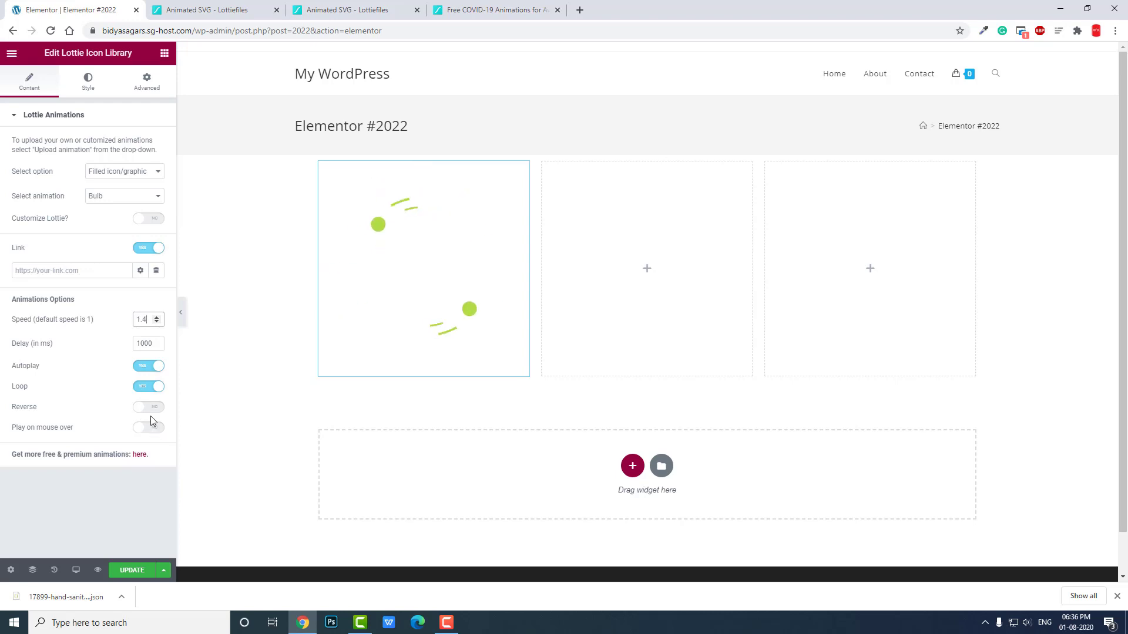
Set the Bulb animation's desktop width to 42% and its max width to 39%.
click(88, 81)
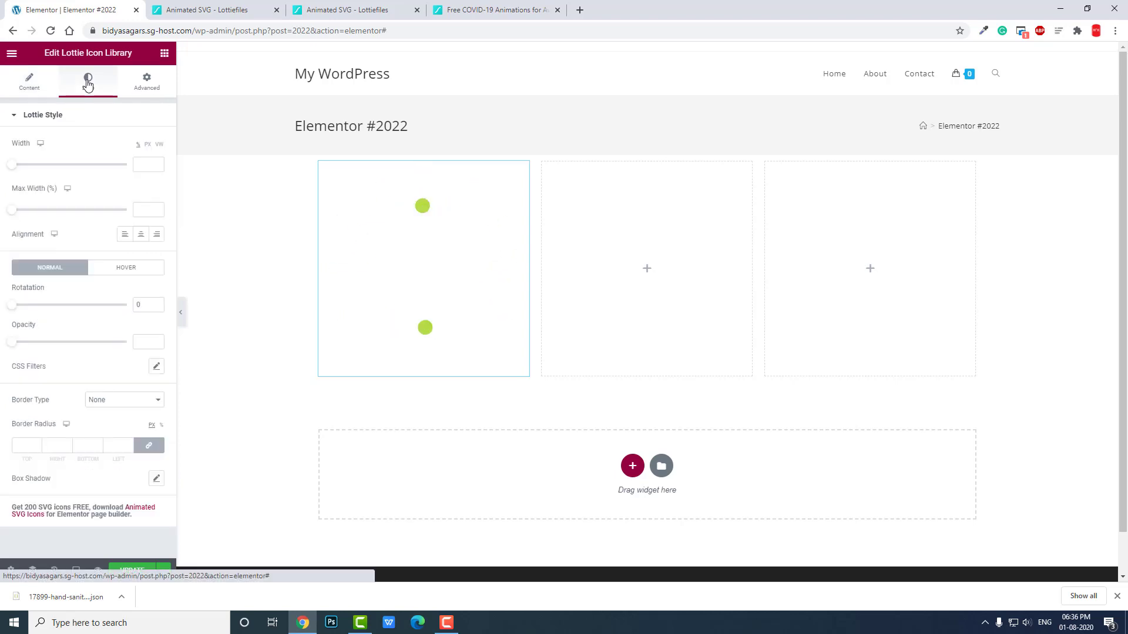
drag(12, 166, 61, 174)
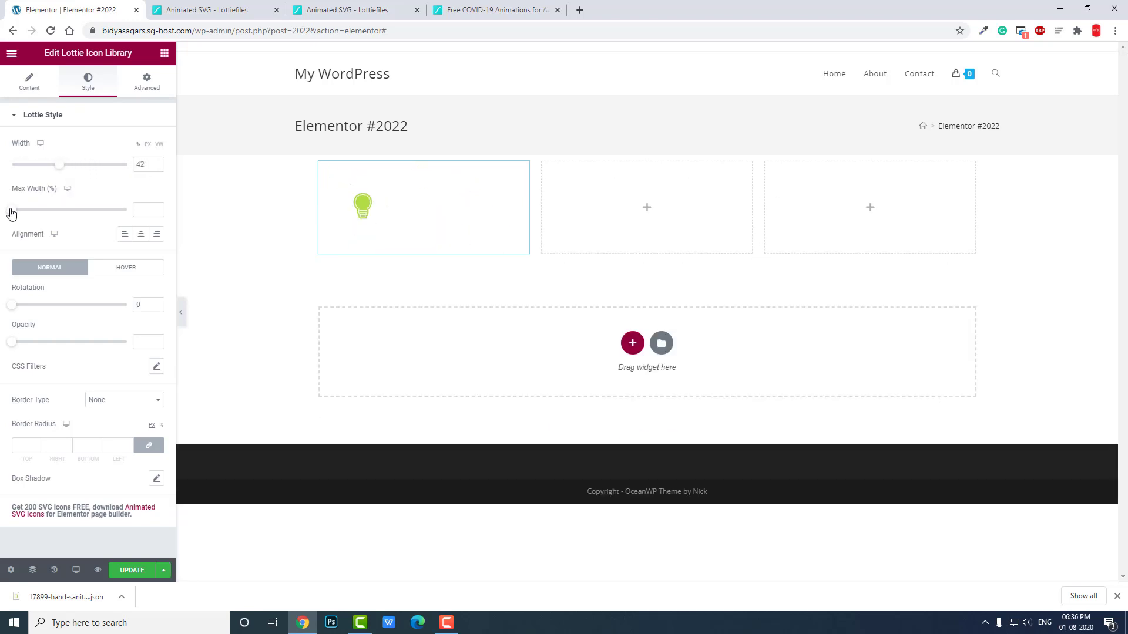
drag(11, 213, 56, 211)
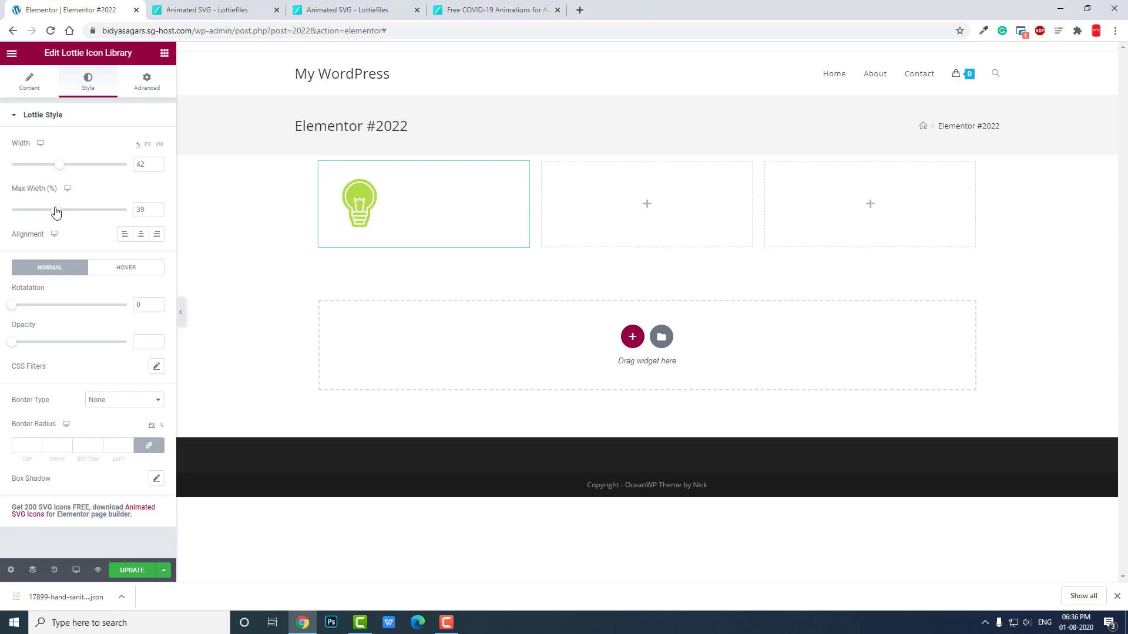
Set the animation's mobile width to 68% with centred alignment, and give its normal state a rotation of 178 and an opacity of 0.34.
click(41, 145)
click(43, 169)
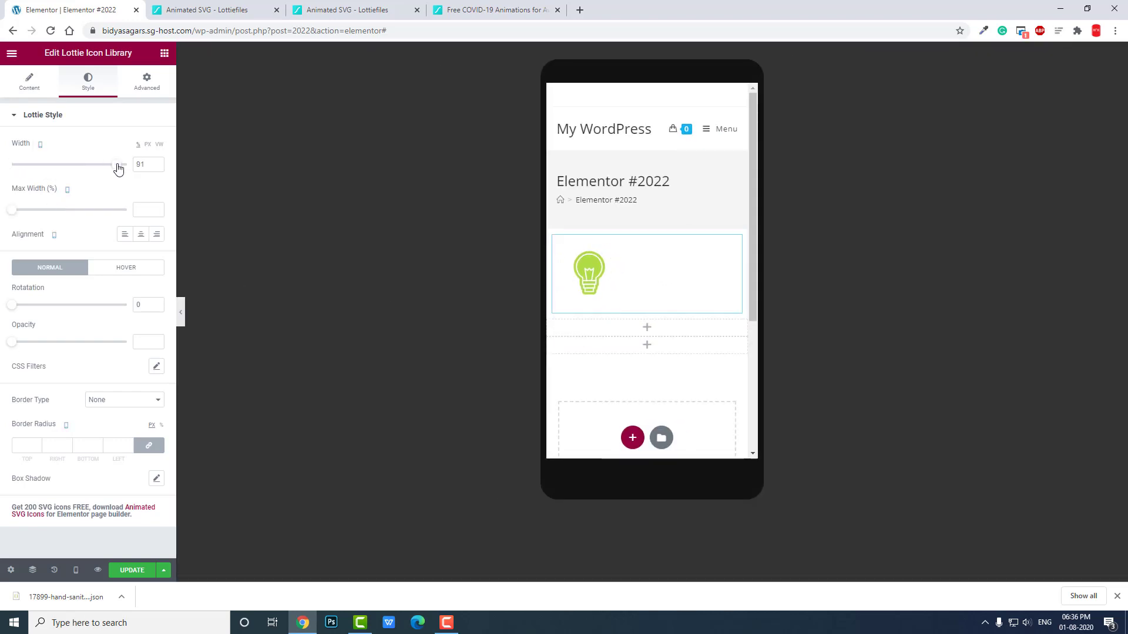
drag(118, 168, 91, 172)
click(140, 234)
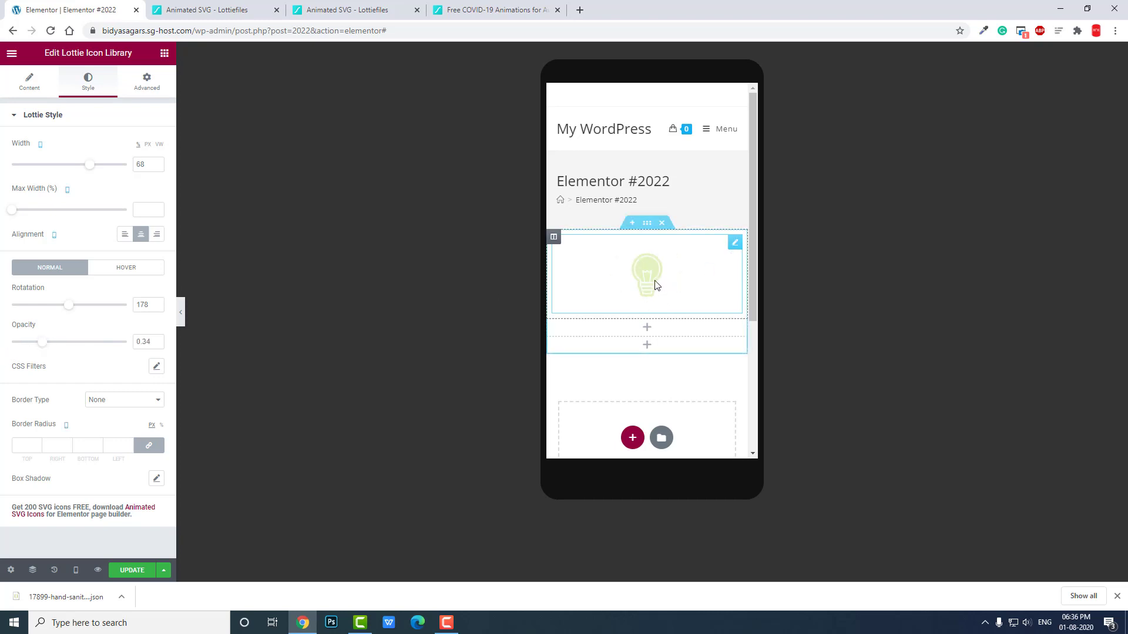
Set the opacity of the Lottie animation's hover state to 1.
click(139, 275)
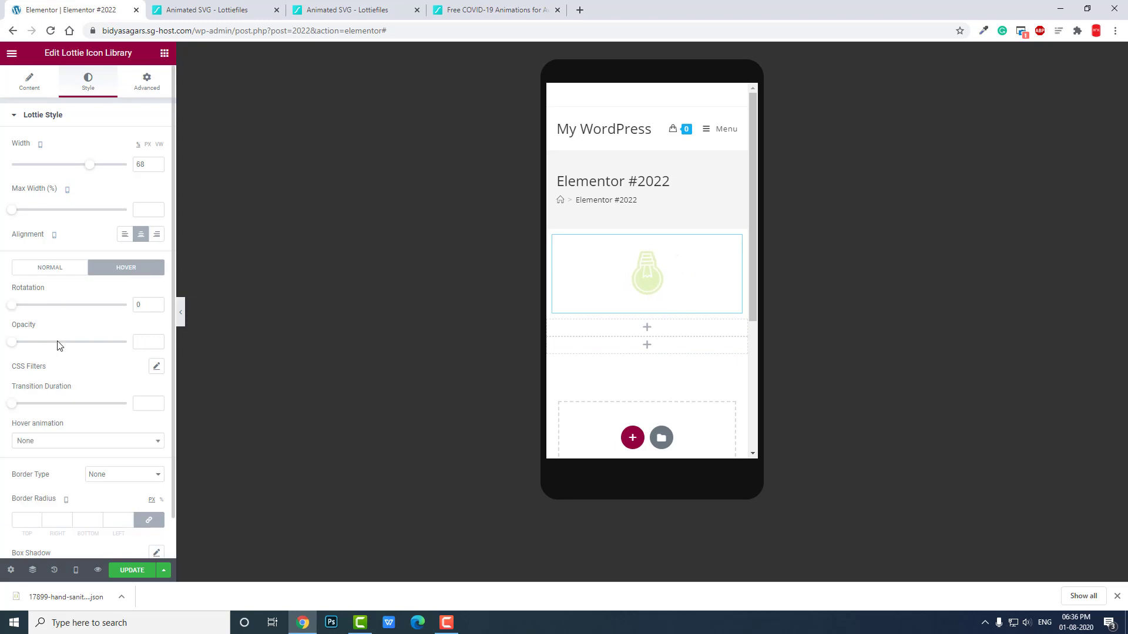
drag(189, 334, 194, 337)
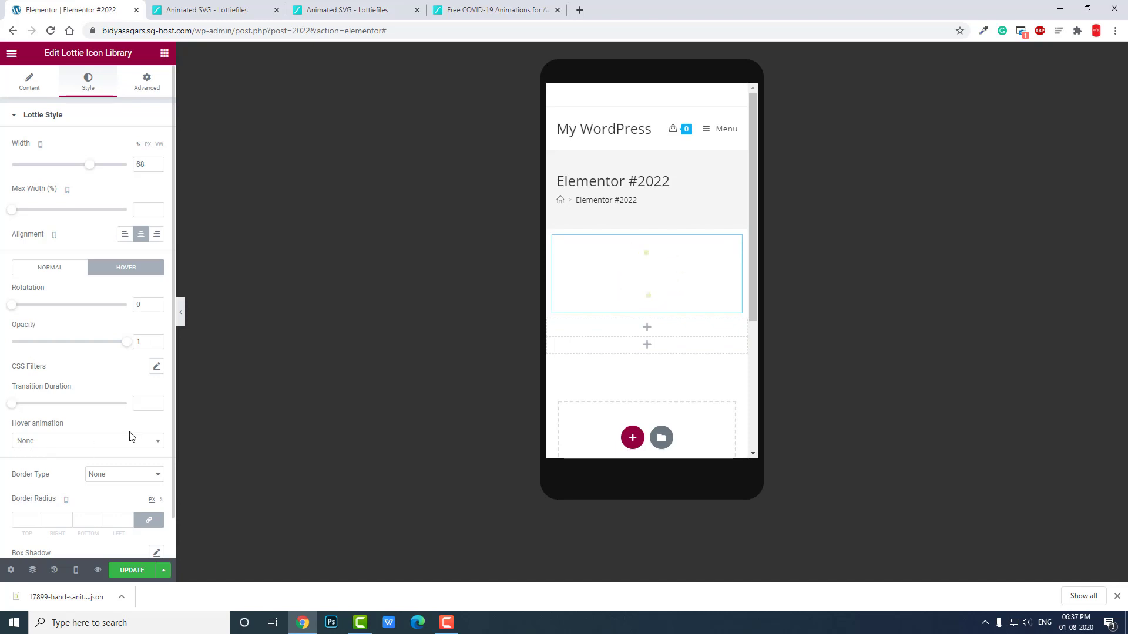
Apply the Pulse Grow hover animation to the Bulb Lottie animation.
click(106, 446)
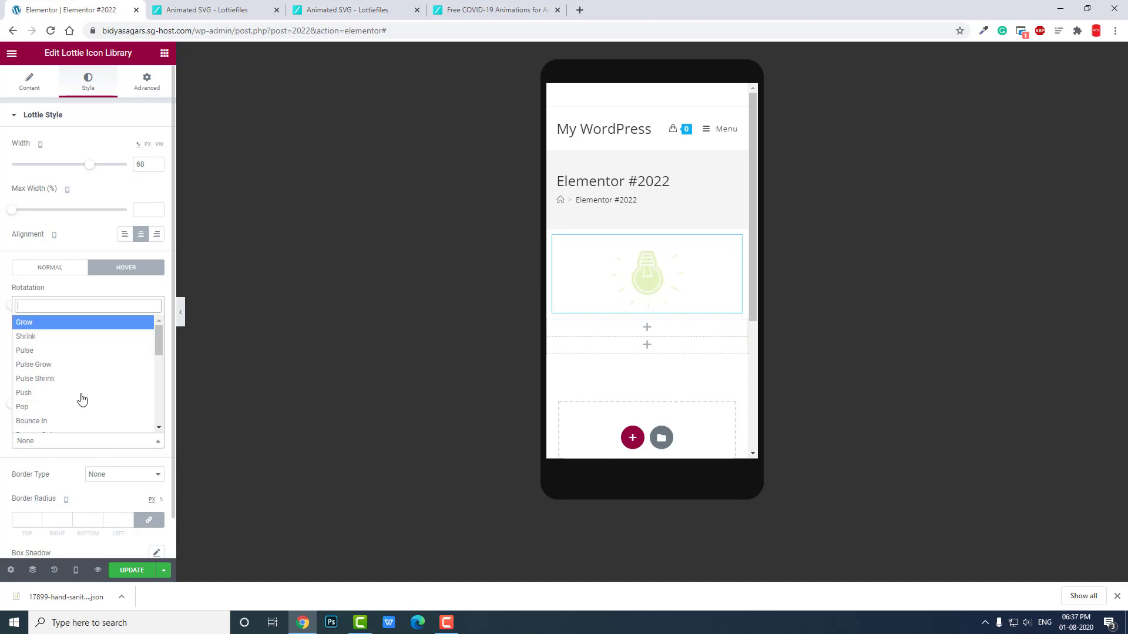
click(62, 368)
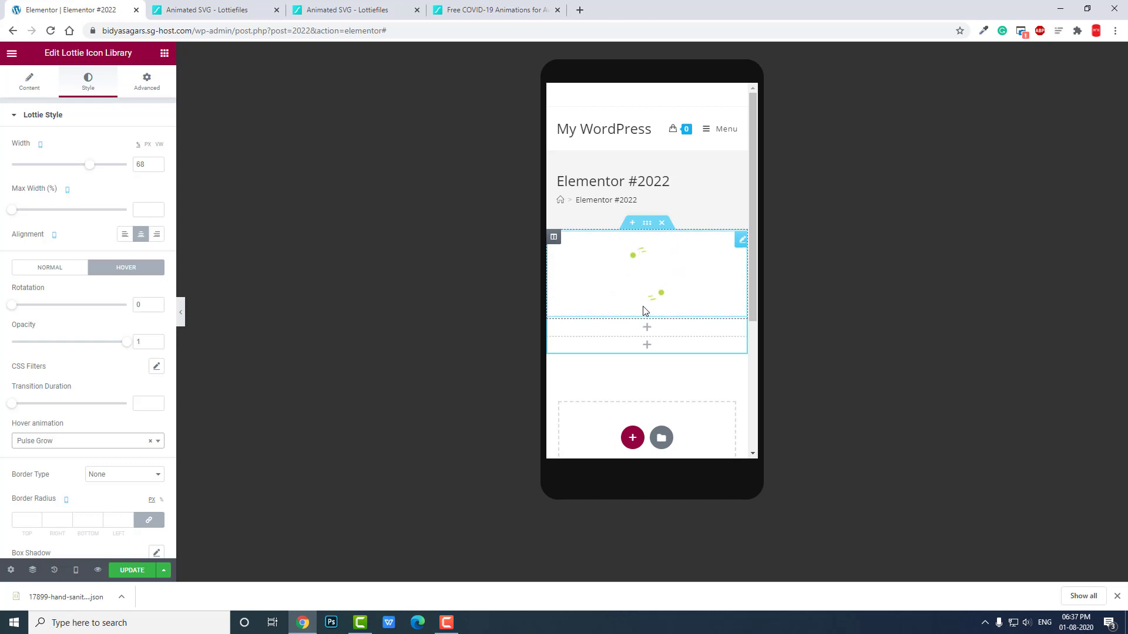
Review the Bulb widget's content options and the Animated SVG public animations on LottieFiles, and return to the Elementor page.
click(30, 85)
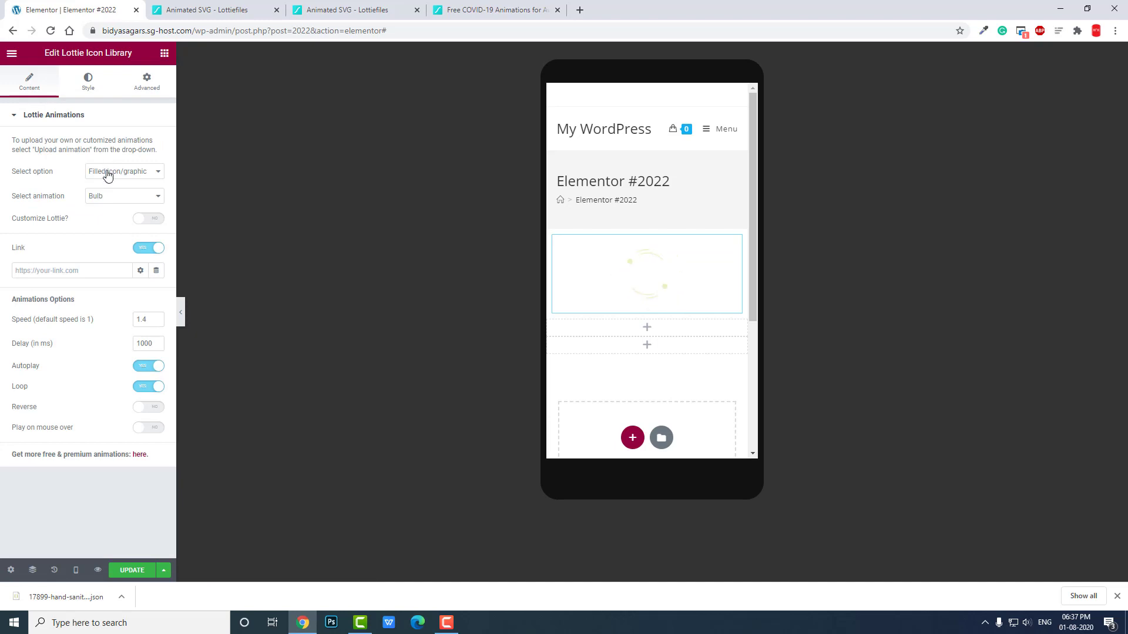
click(226, 9)
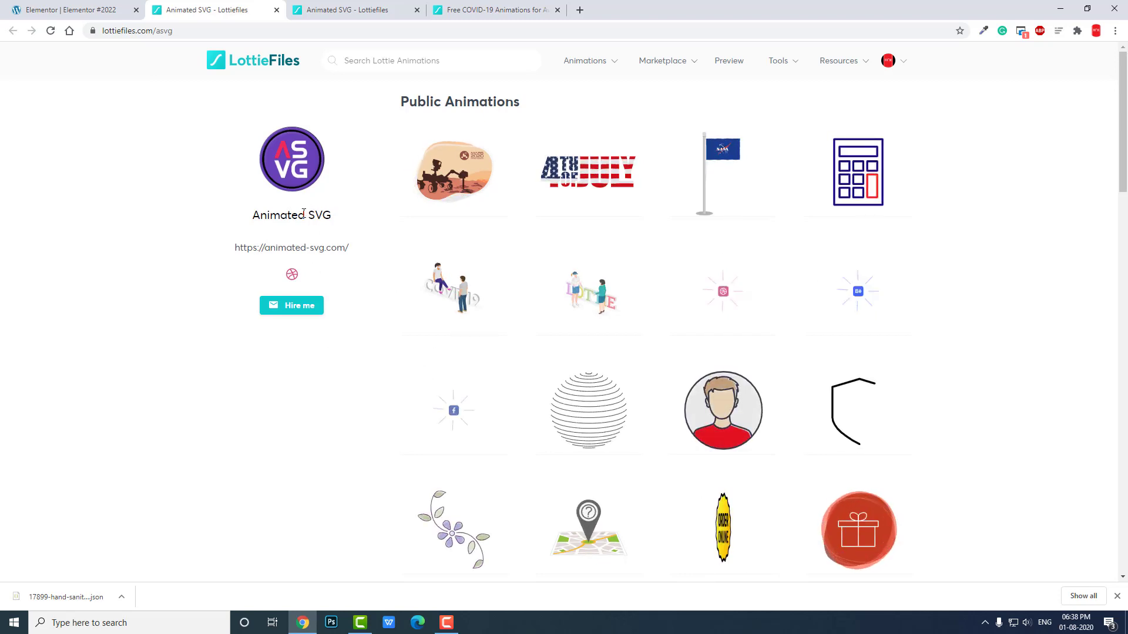
click(16, 6)
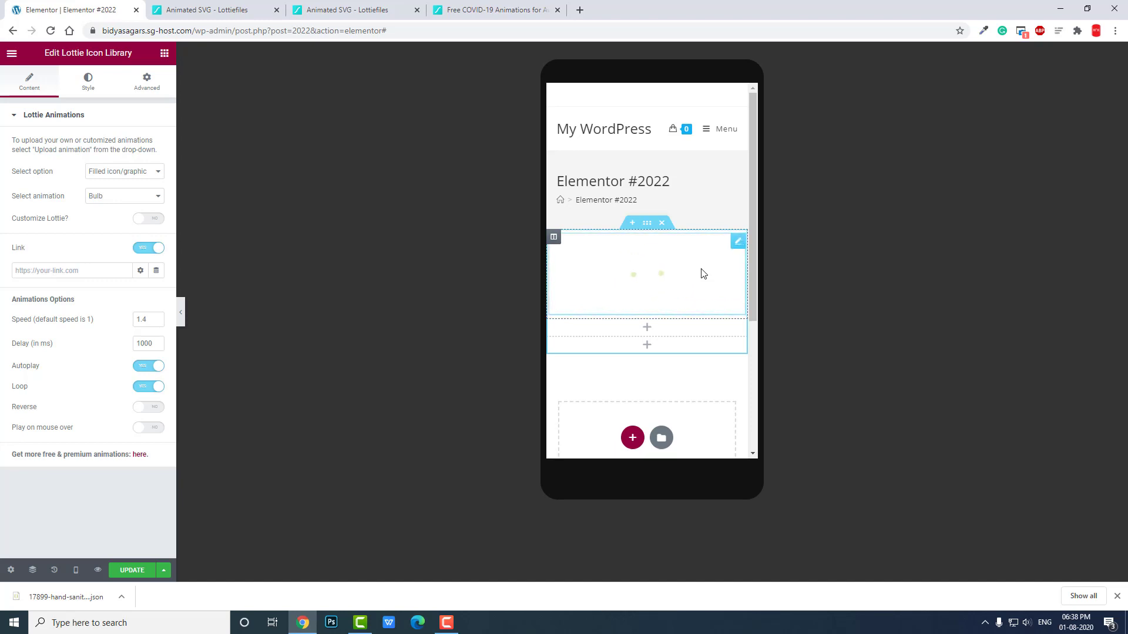
Set the Bulb animation's mobile entrance animation to Fade In Left in its motion effects.
click(144, 84)
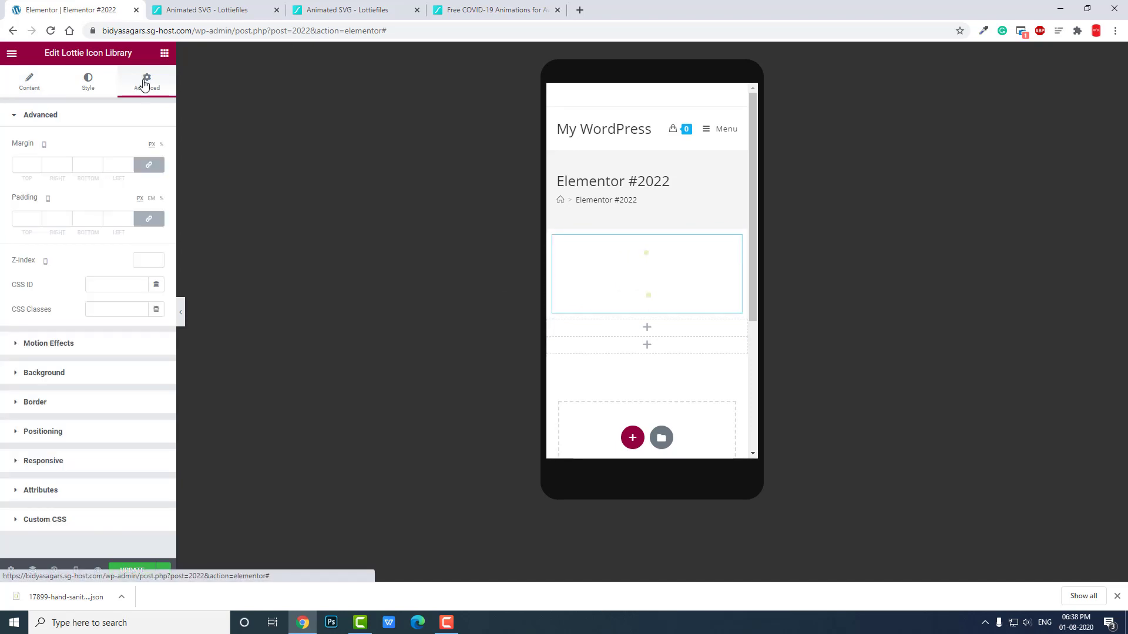
click(66, 347)
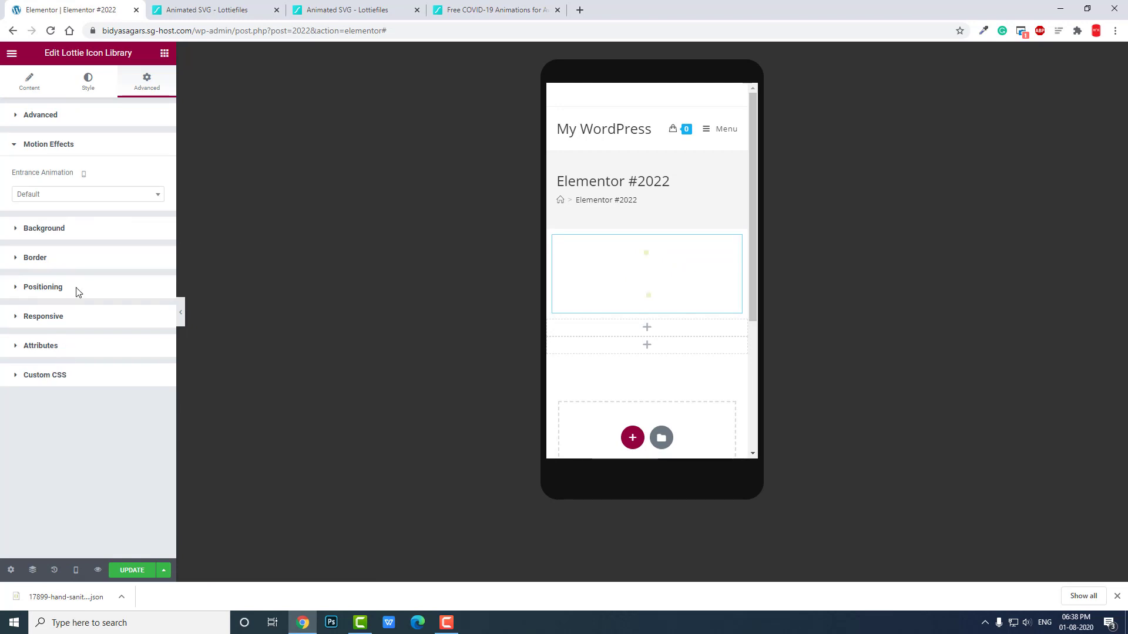
click(105, 198)
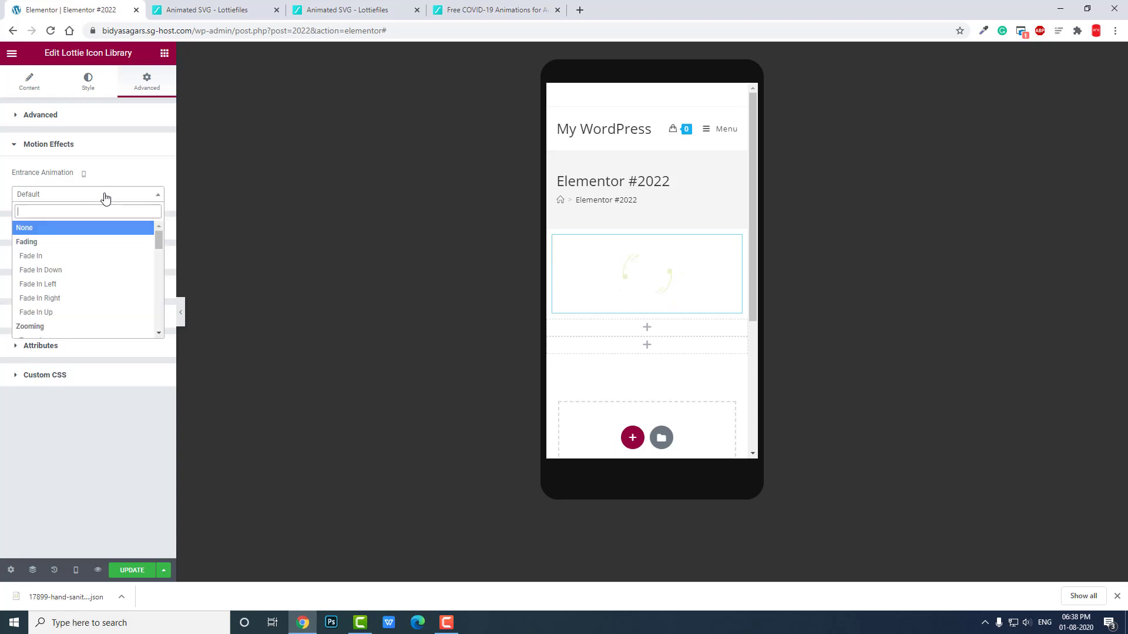
click(87, 285)
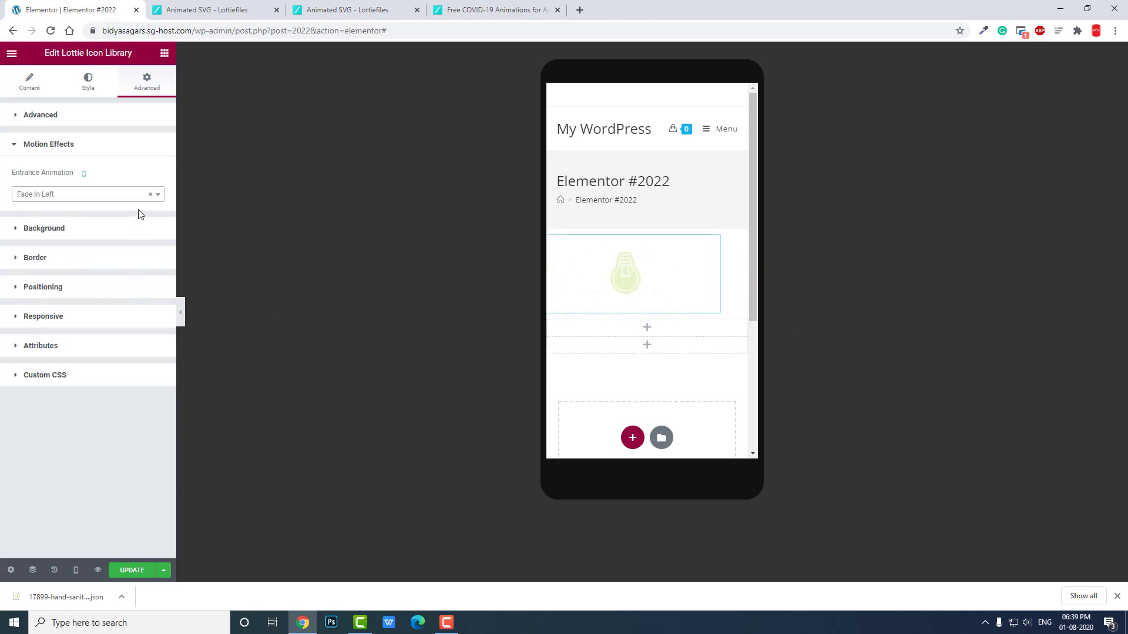
Switch the page preview to desktop and open the choices for the Bulb animation's entrance animation.
click(76, 570)
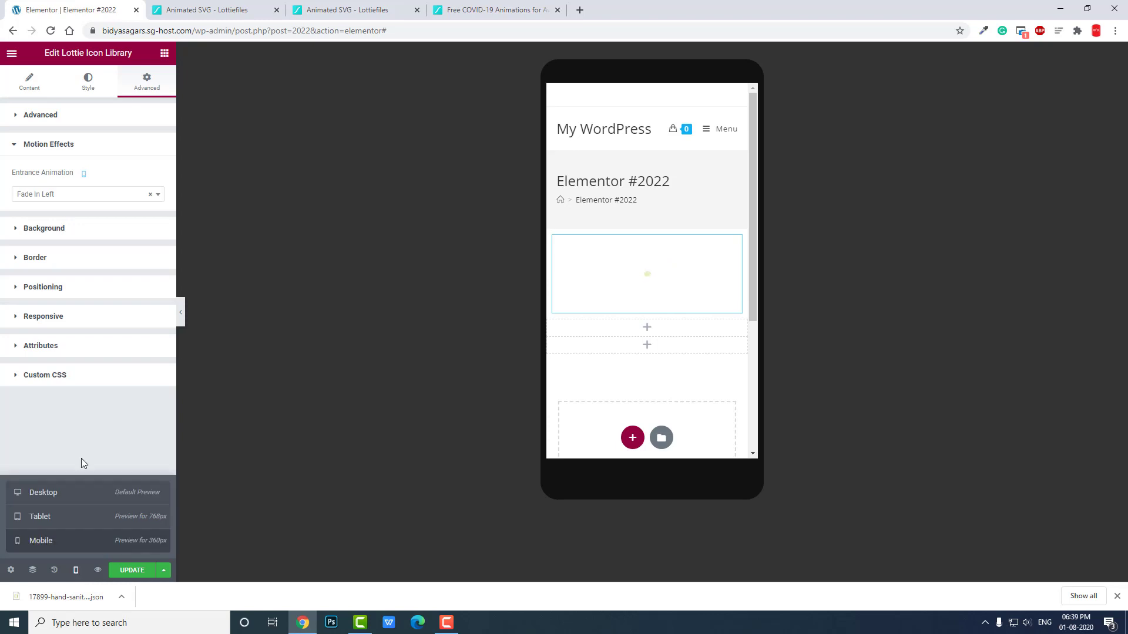
click(85, 495)
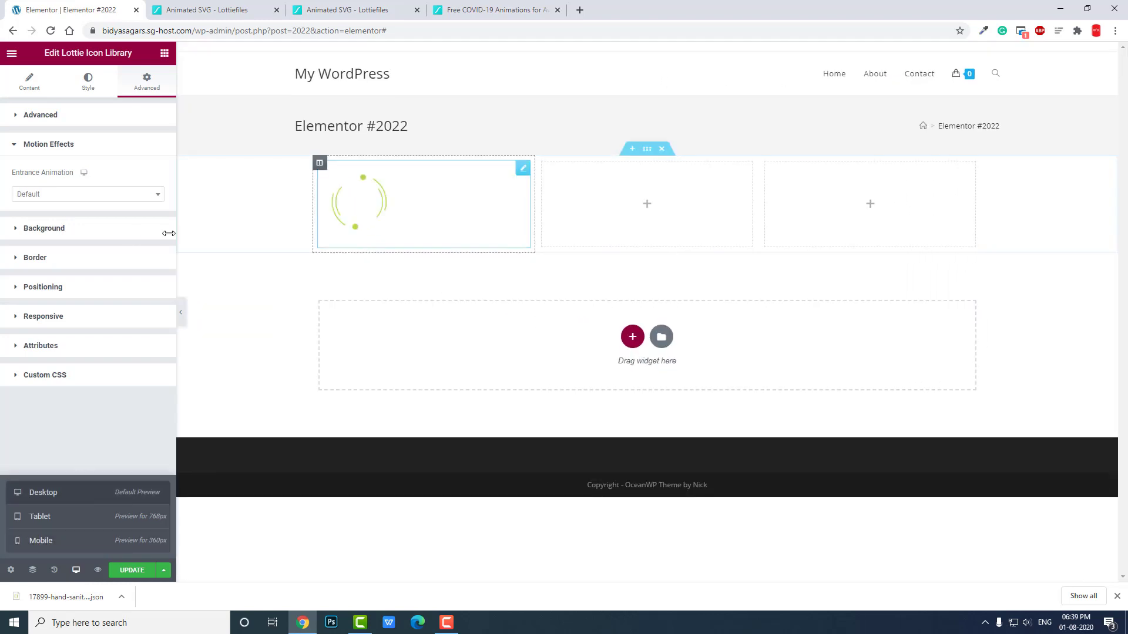
click(125, 195)
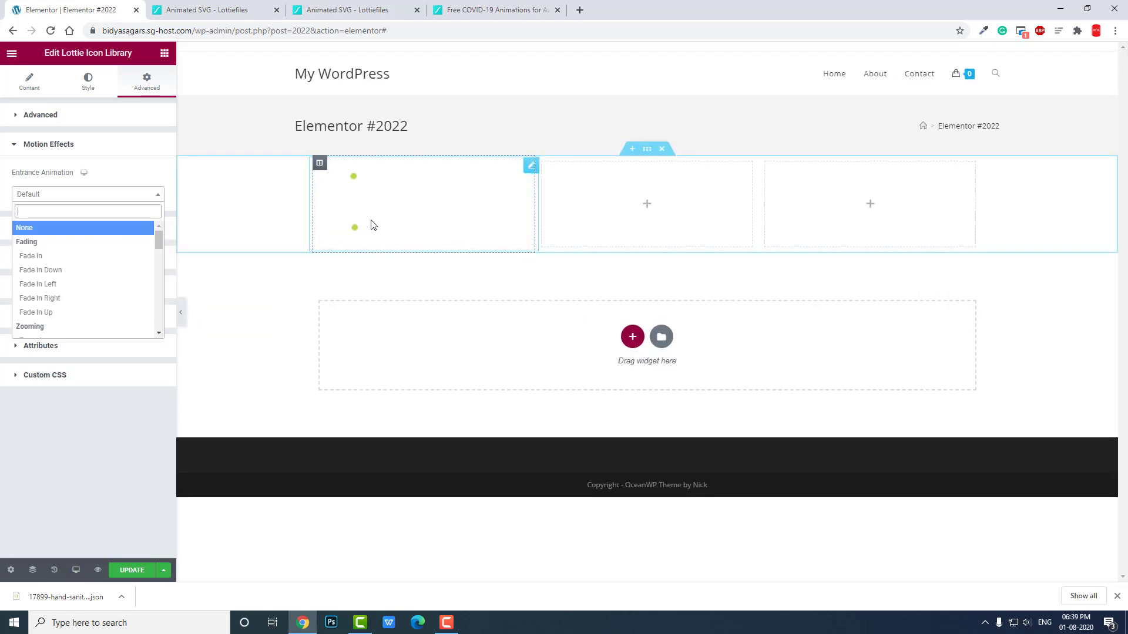